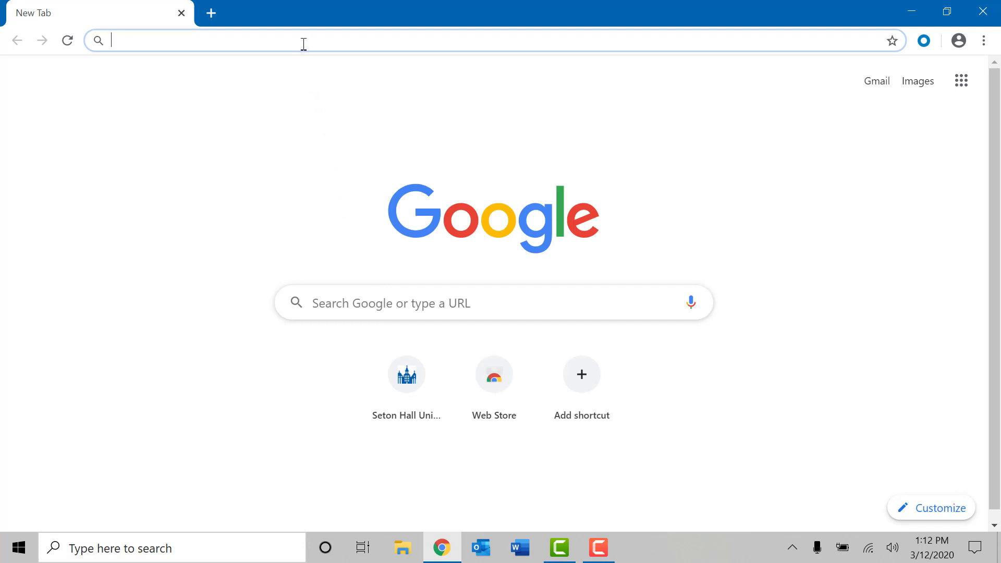
pyautogui.write('www.sh')
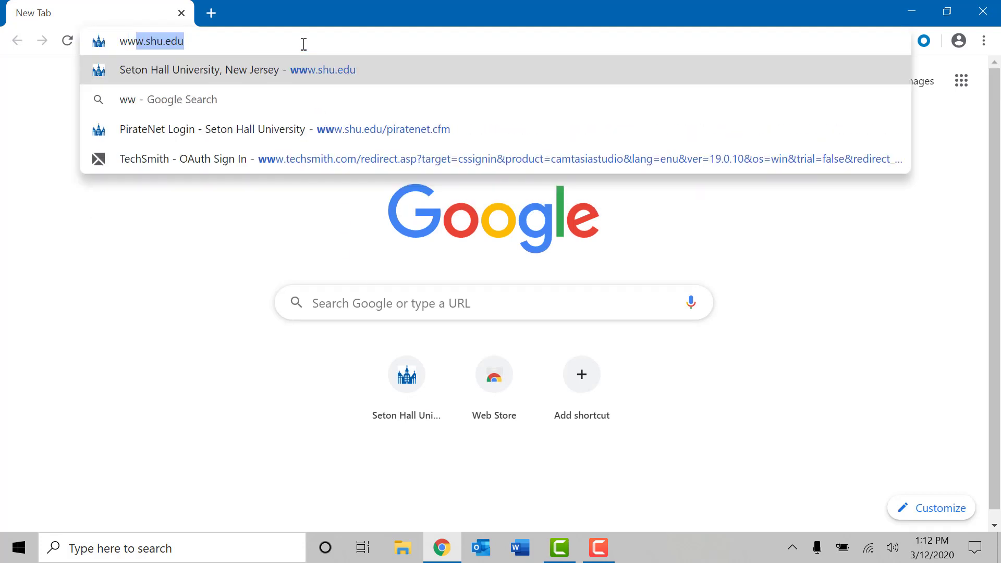
pyautogui.write('u.edu')
pyautogui.press('Return')
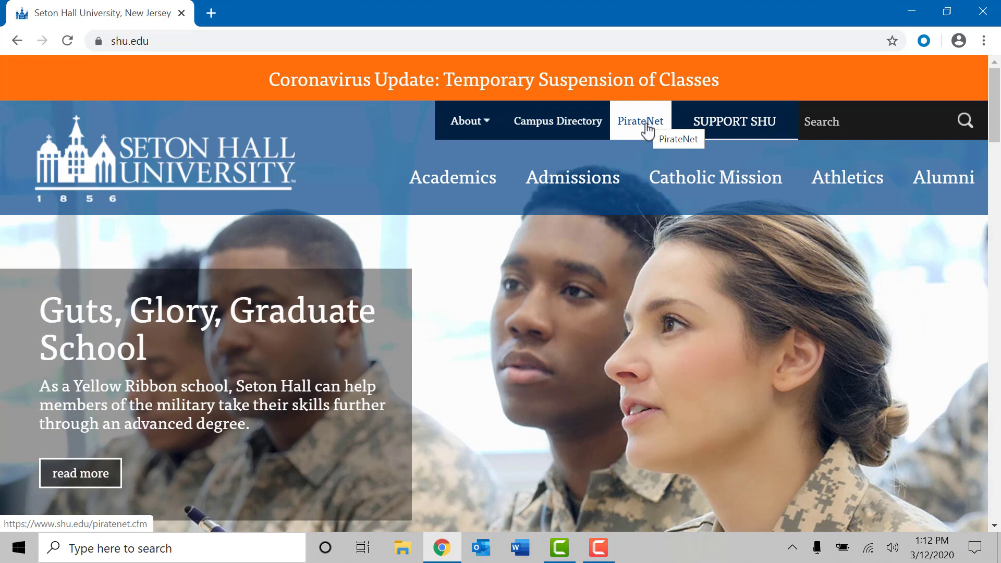
pyautogui.click(647, 128)
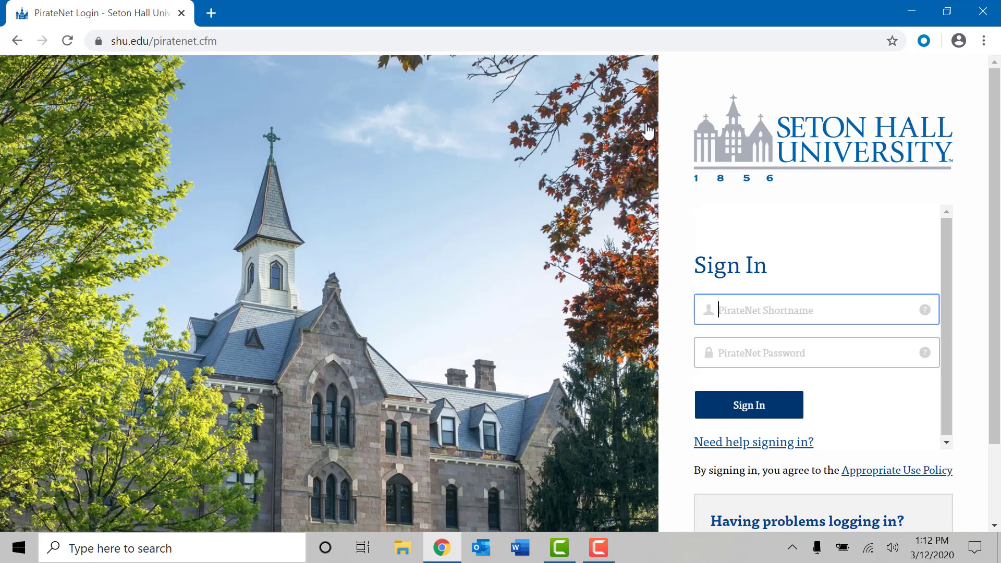
# Step: Sign in to PirateNet with the user's shortname and password
pyautogui.write('abc')
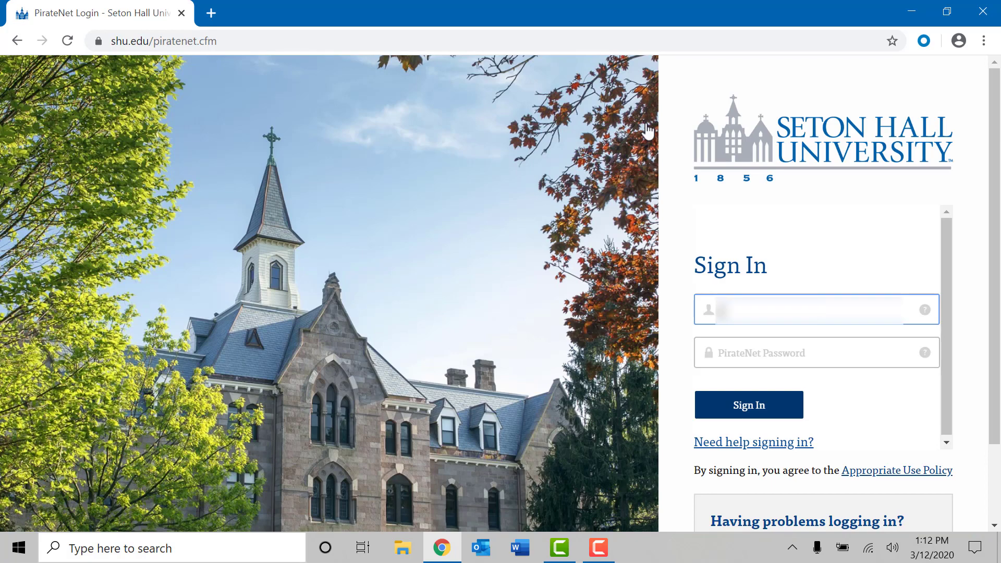
pyautogui.write('de')
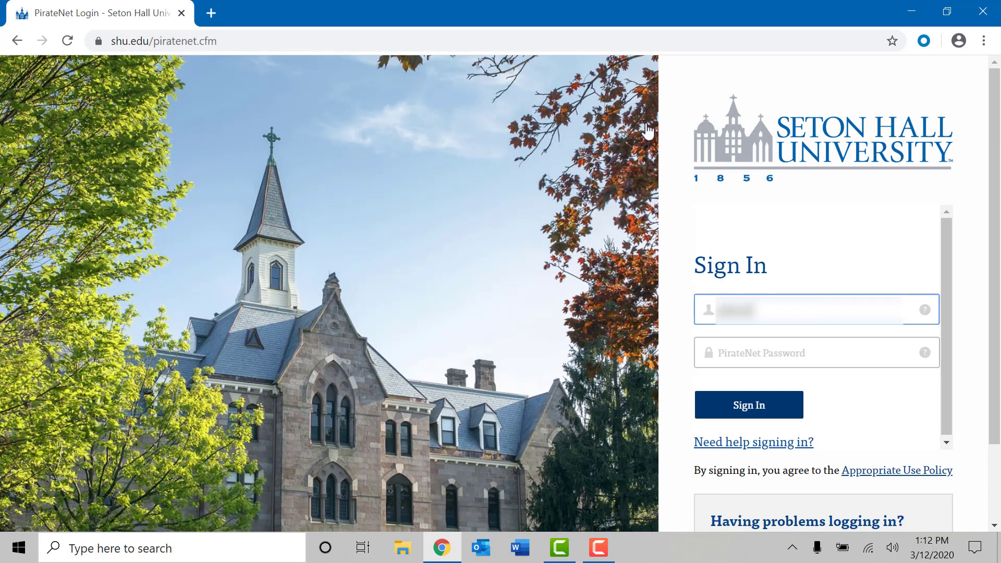
pyautogui.press('Tab')
pyautogui.write('**********')
pyautogui.press('Return')
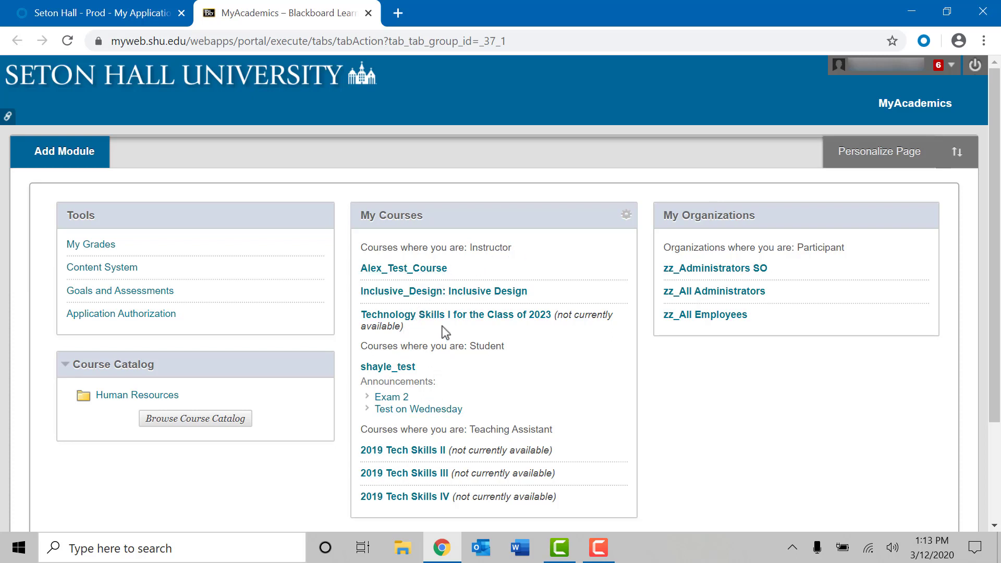
# Step: Open the Alex_Test_Course home page and show the course-menu add options
pyautogui.click(423, 269)
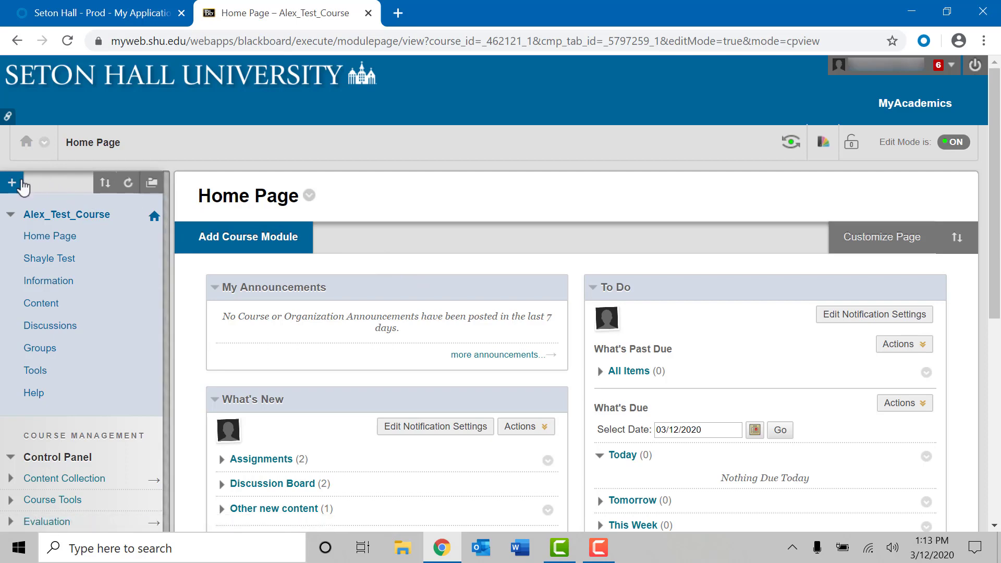
pyautogui.click(12, 183)
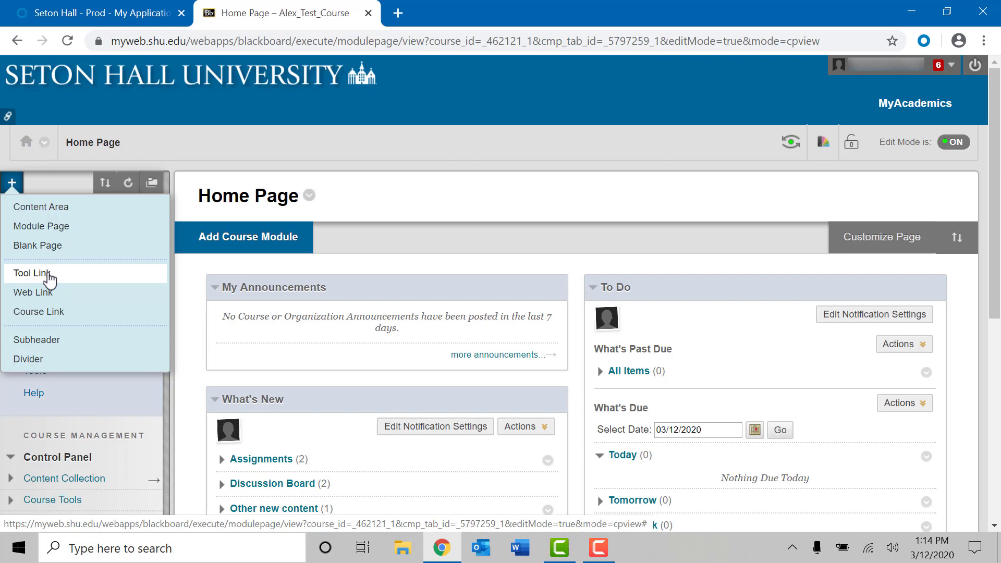
# Step: Add a Tool Link named 'Echo 360' of type Echo360 Recordings, available to users
pyautogui.click(49, 278)
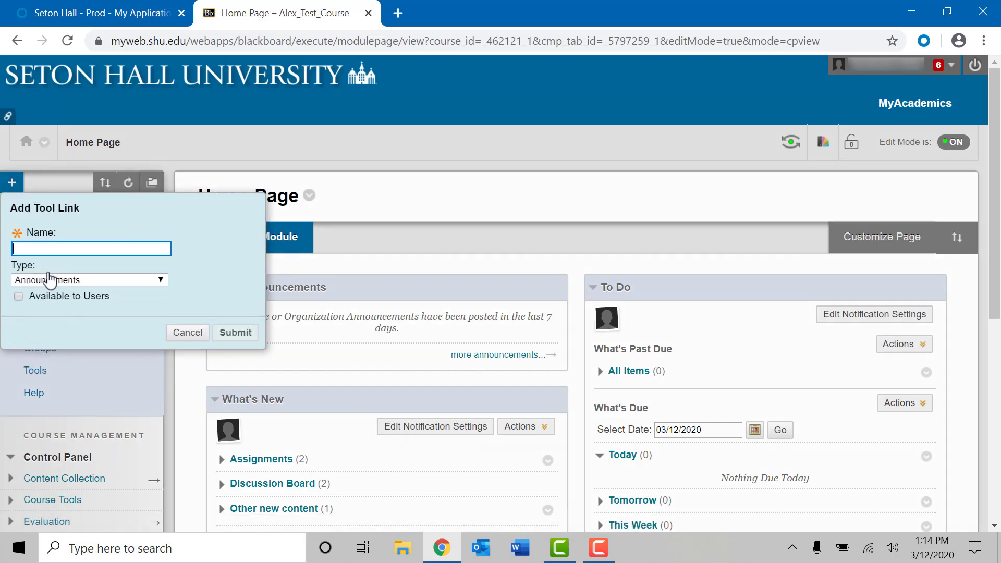
pyautogui.click(59, 252)
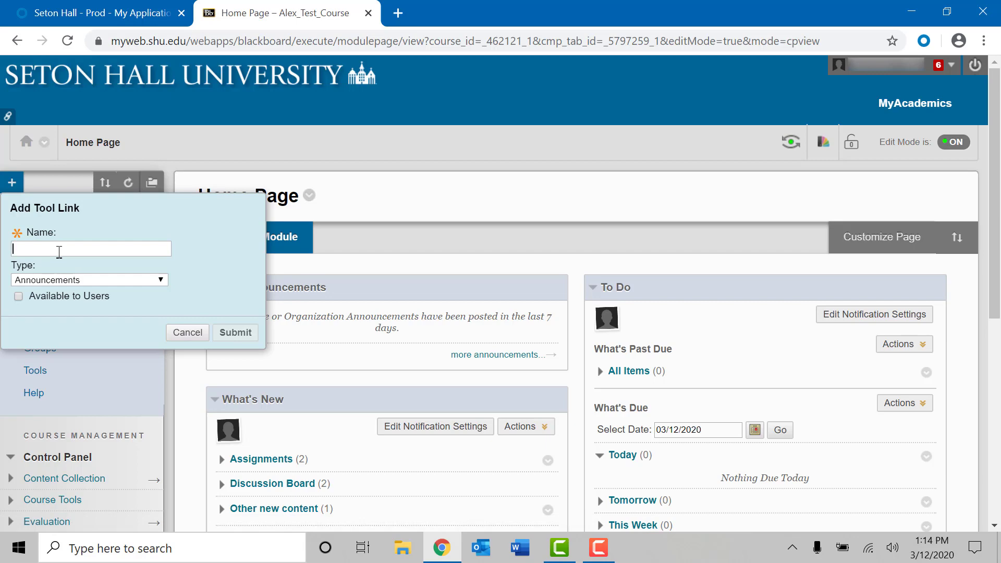
pyautogui.write('Ech0 360')
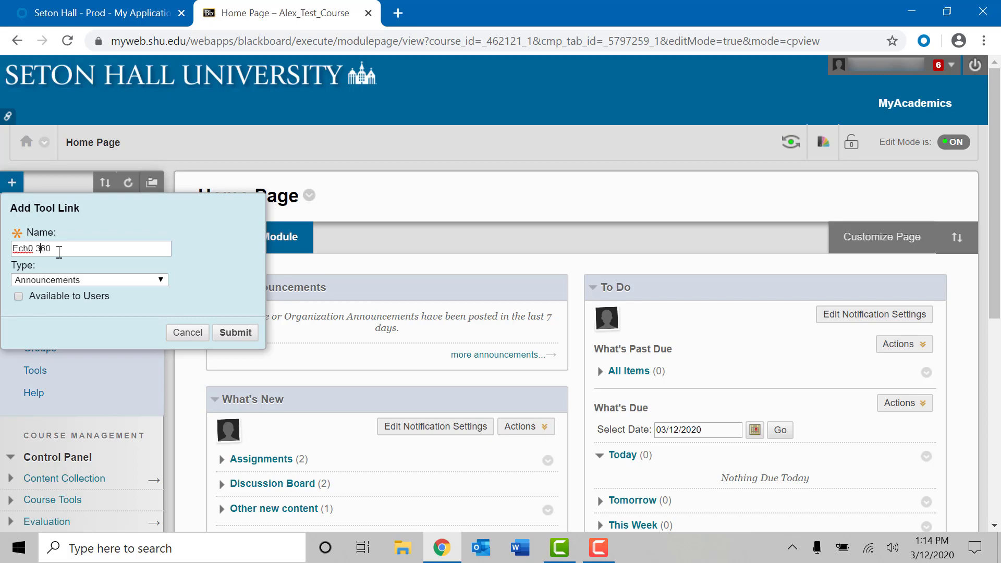
pyautogui.press('BackSpace')
pyautogui.write('o')
pyautogui.click(93, 280)
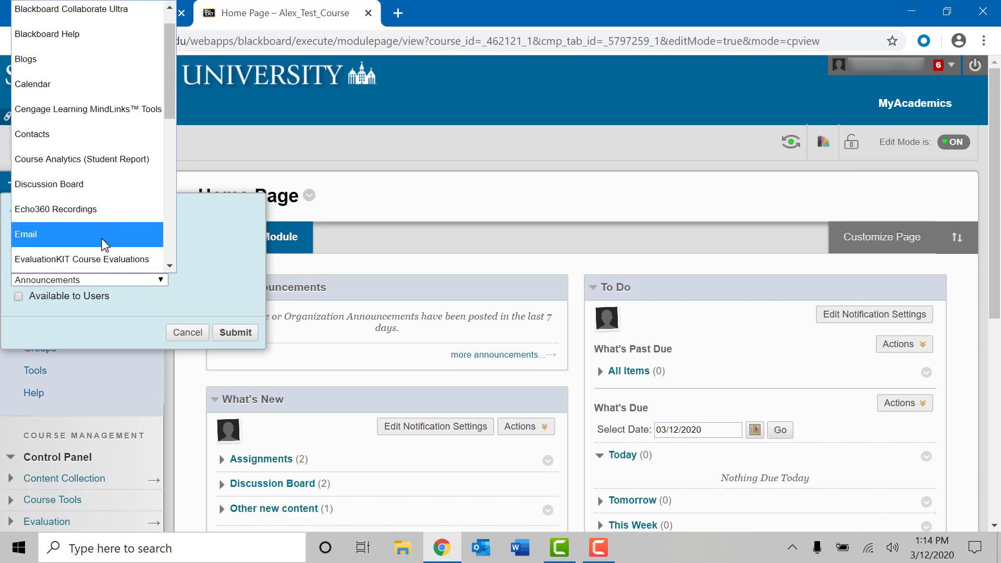
pyautogui.click(98, 211)
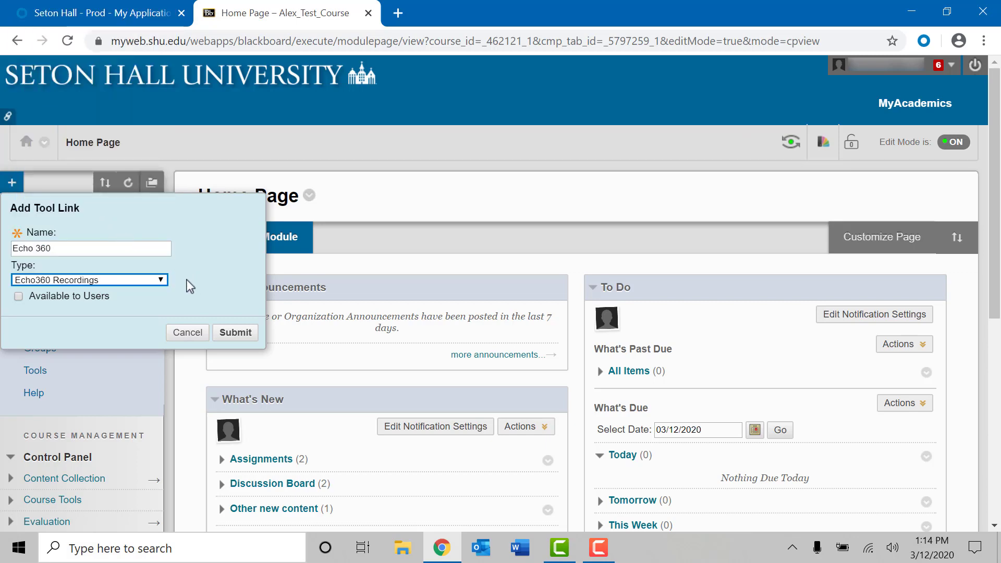
pyautogui.click(19, 297)
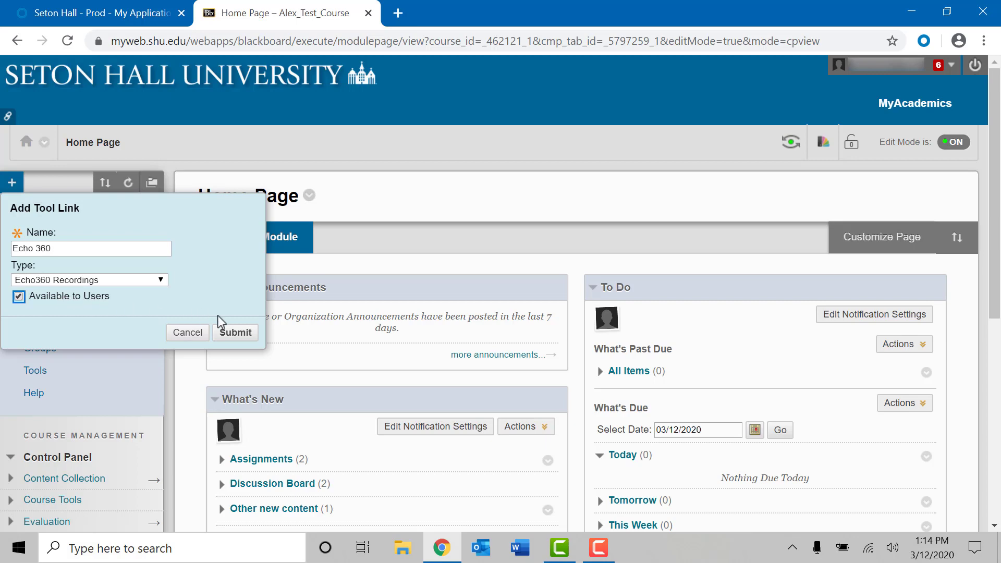
pyautogui.click(234, 336)
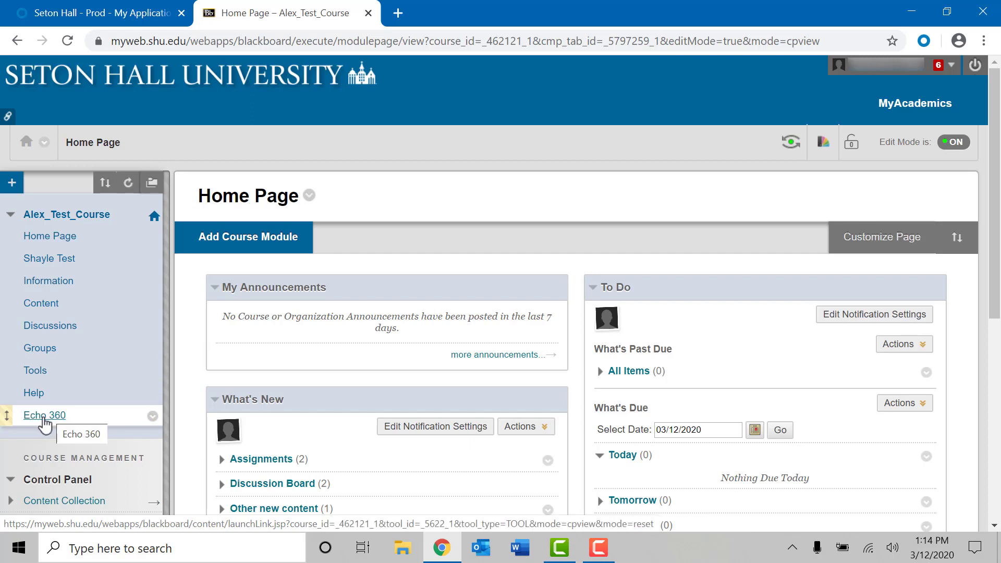
# Step: Open the Echo 360 link to list the Test - Alex_Test_Course classes
pyautogui.click(44, 418)
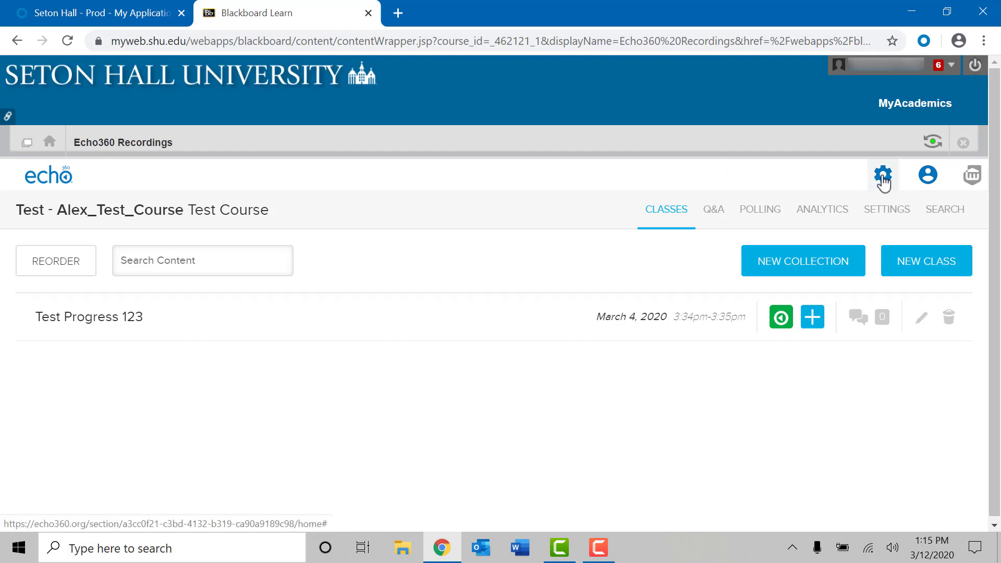
# Step: From the gear menu's Downloads page, download the Universal Capture: Personal Windows installer
pyautogui.click(883, 178)
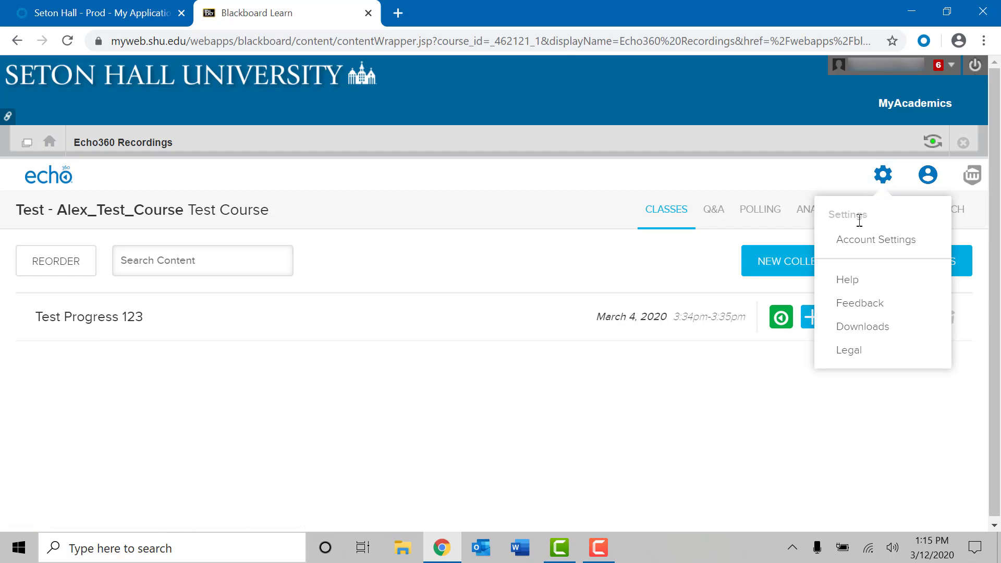
pyautogui.click(878, 332)
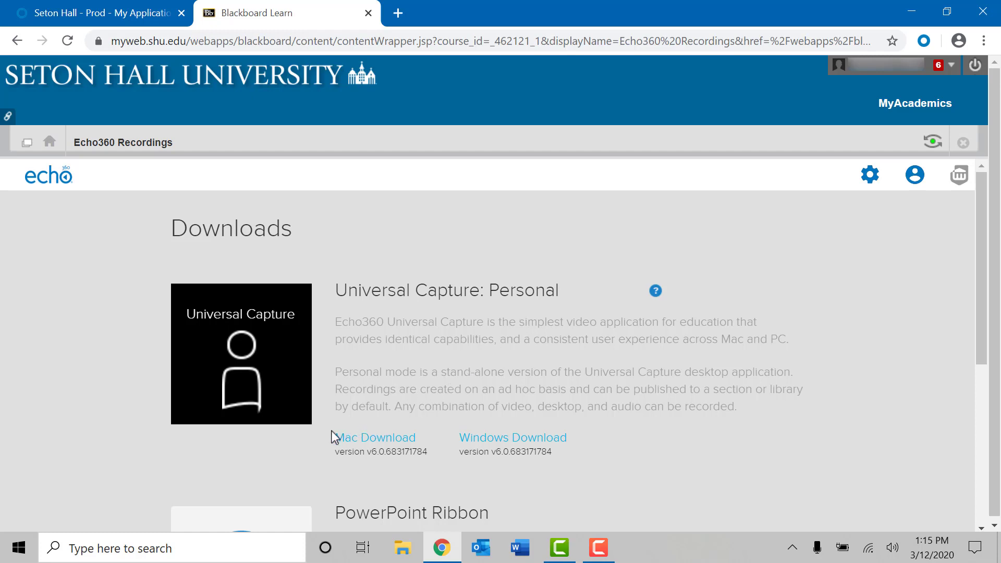
pyautogui.click(364, 441)
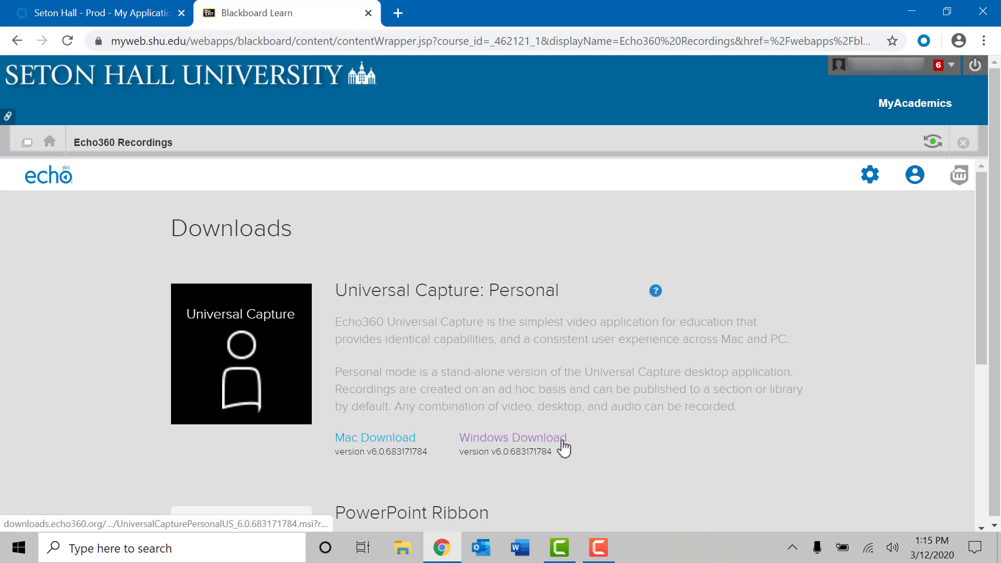
pyautogui.click(531, 446)
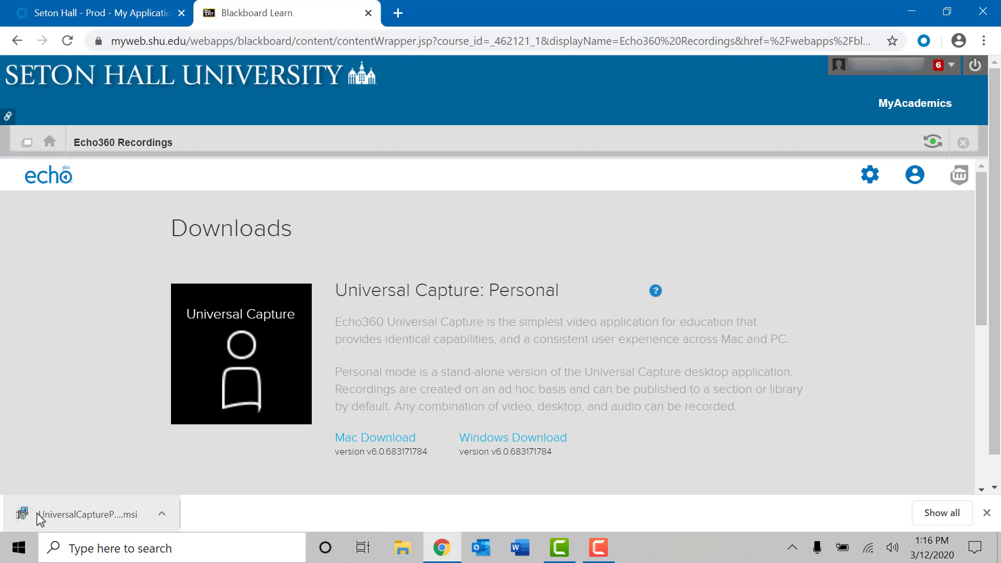
# Step: Run the downloaded .msi installer and advance past the Welcome and Readme pages
pyautogui.click(38, 517)
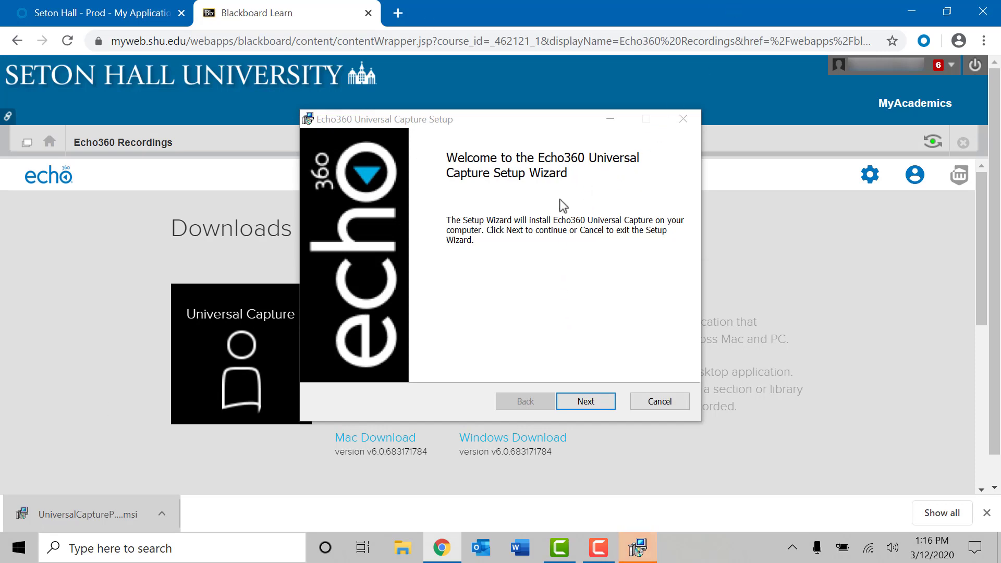
pyautogui.click(587, 402)
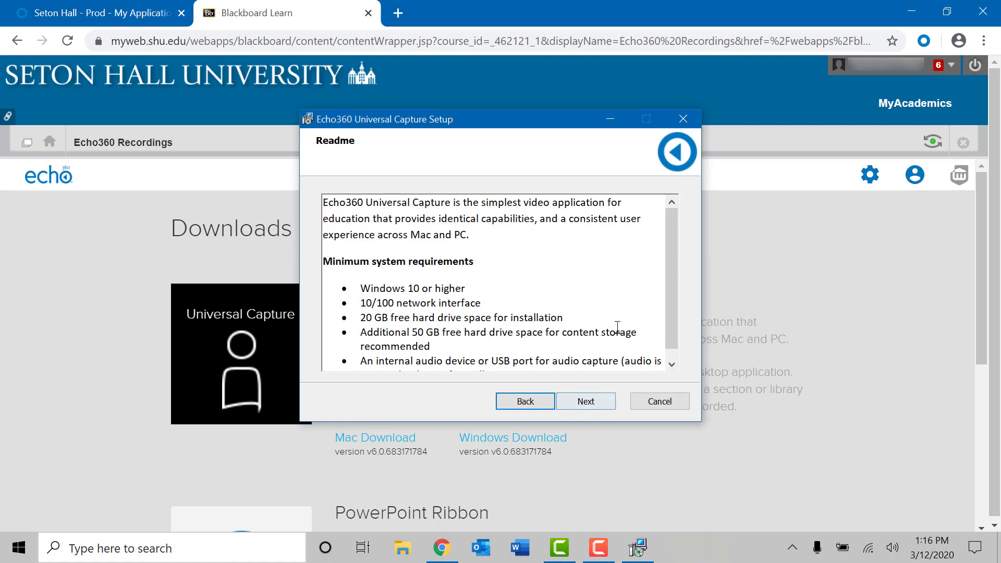
pyautogui.moveTo(672, 238); pyautogui.dragTo(671, 246)
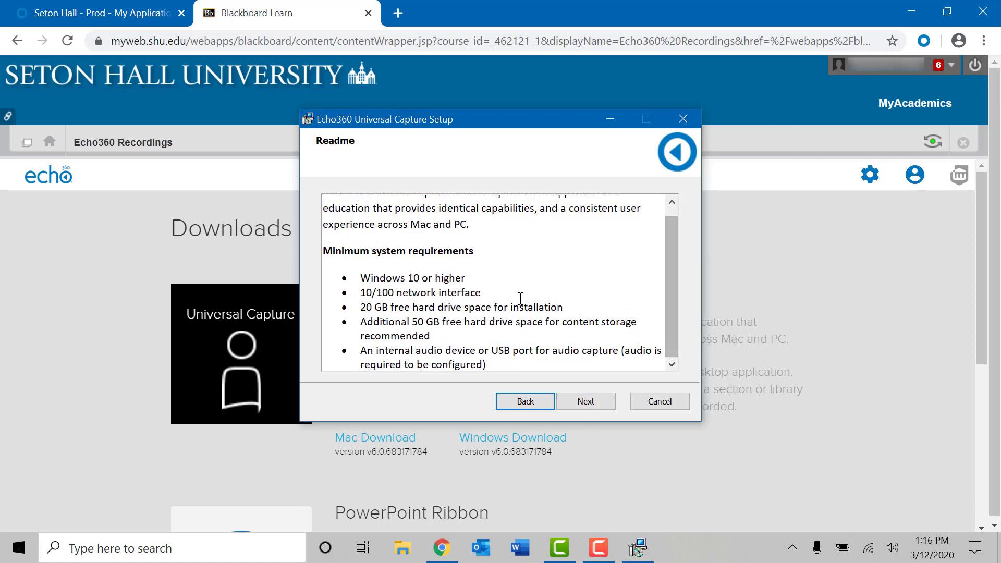
pyautogui.click(586, 402)
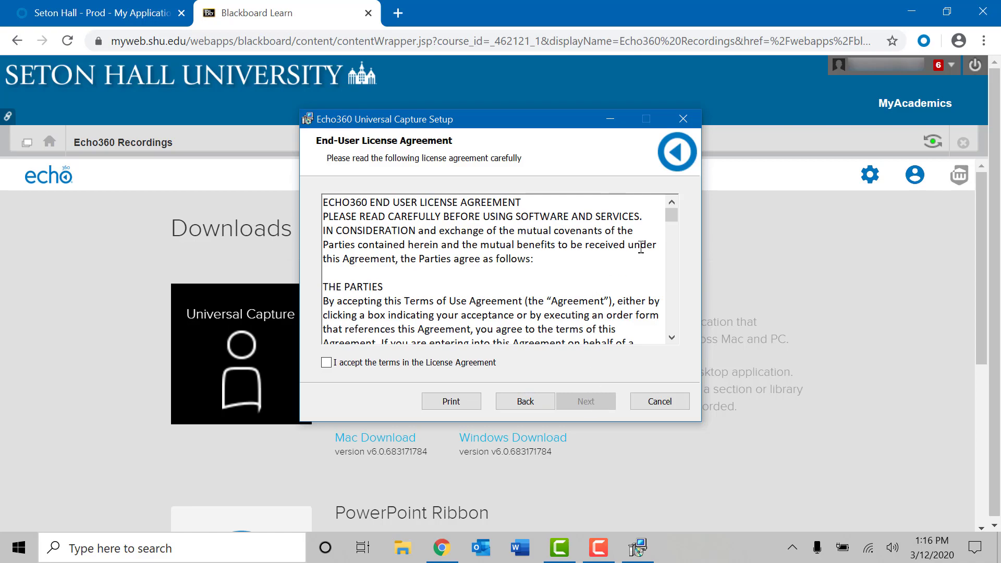
# Step: Accept the license, keep the default folders, install Universal Capture, and finish the wizard
pyautogui.moveTo(675, 213); pyautogui.dragTo(672, 321)
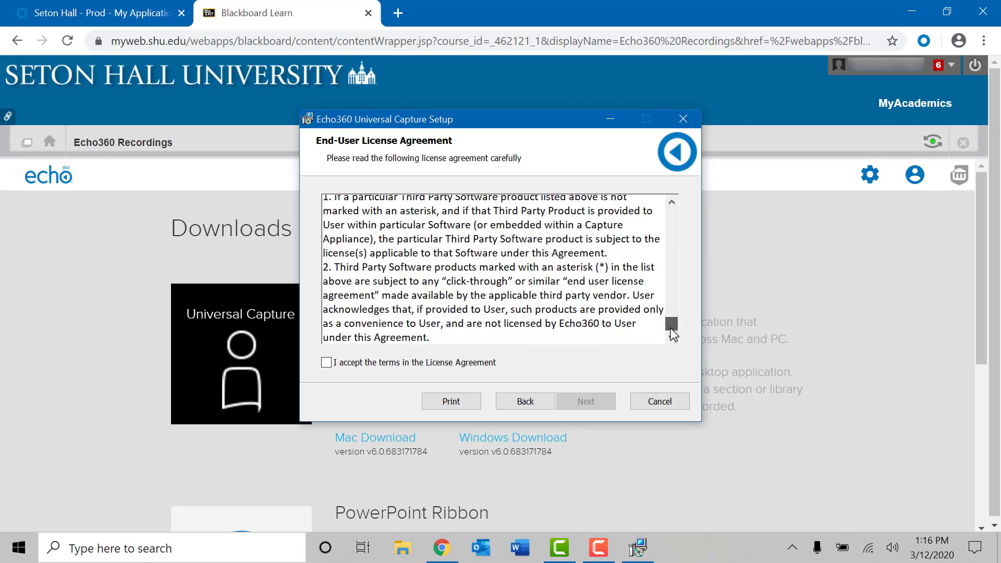
pyautogui.click(326, 364)
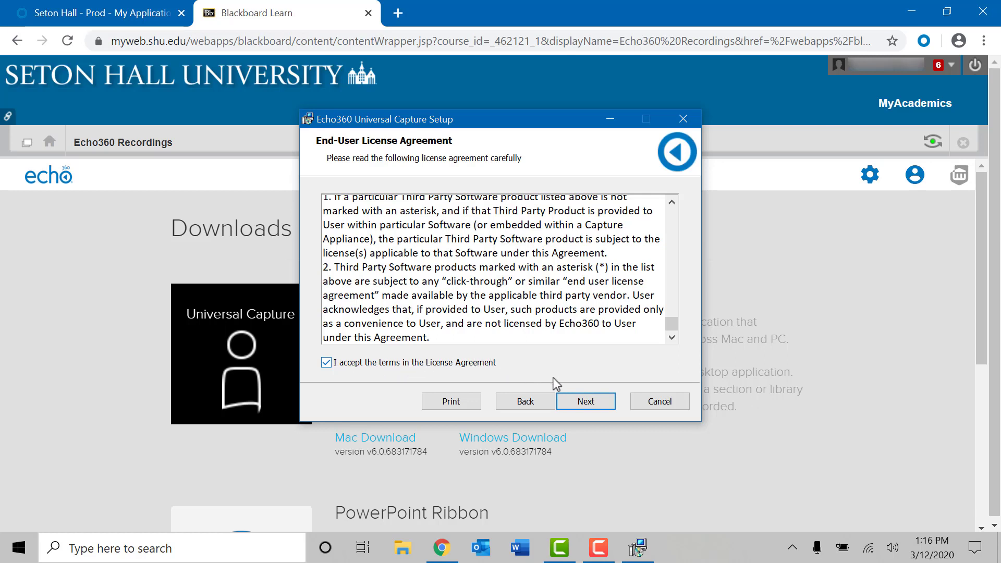
pyautogui.click(596, 406)
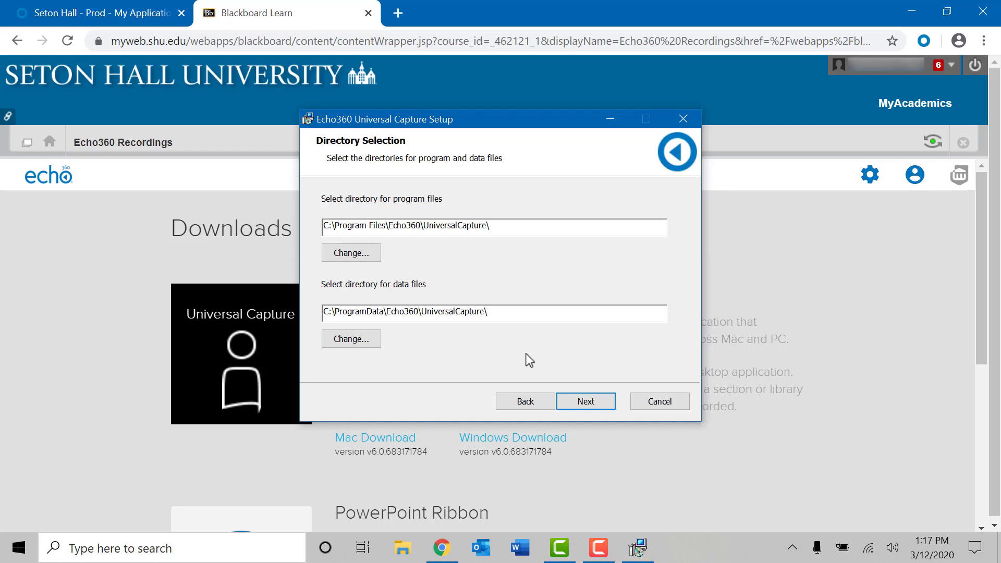
pyautogui.click(587, 402)
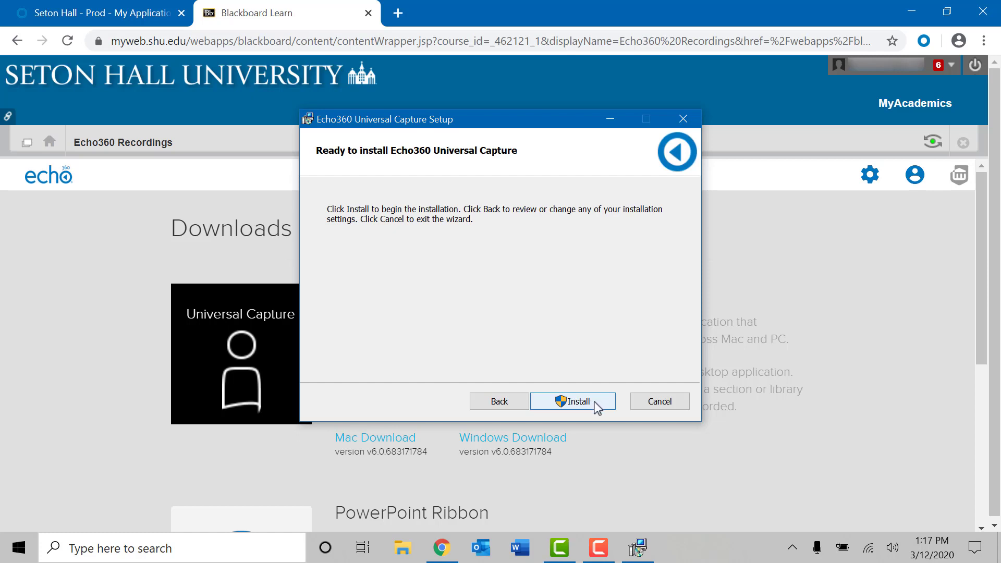
pyautogui.click(594, 403)
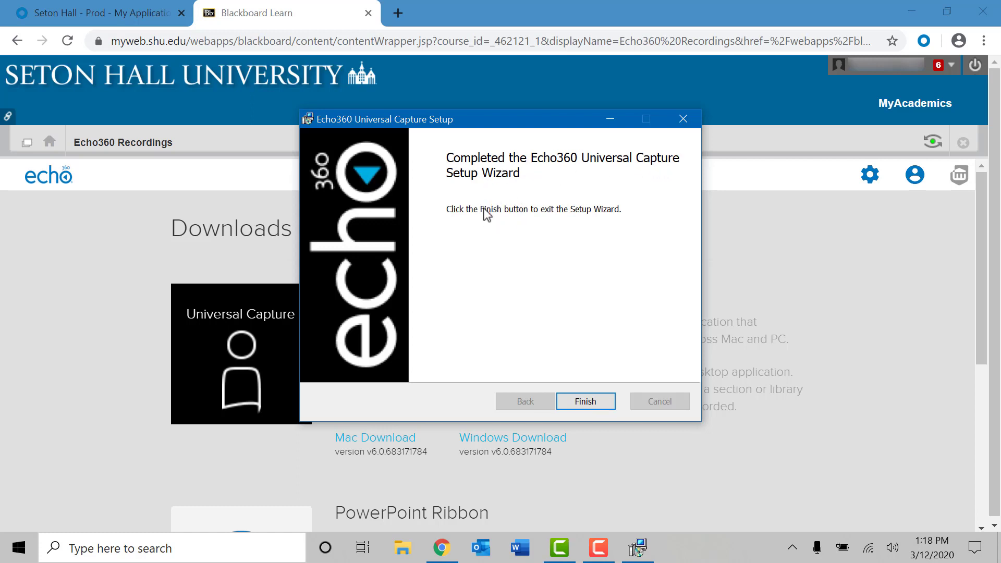
pyautogui.click(586, 401)
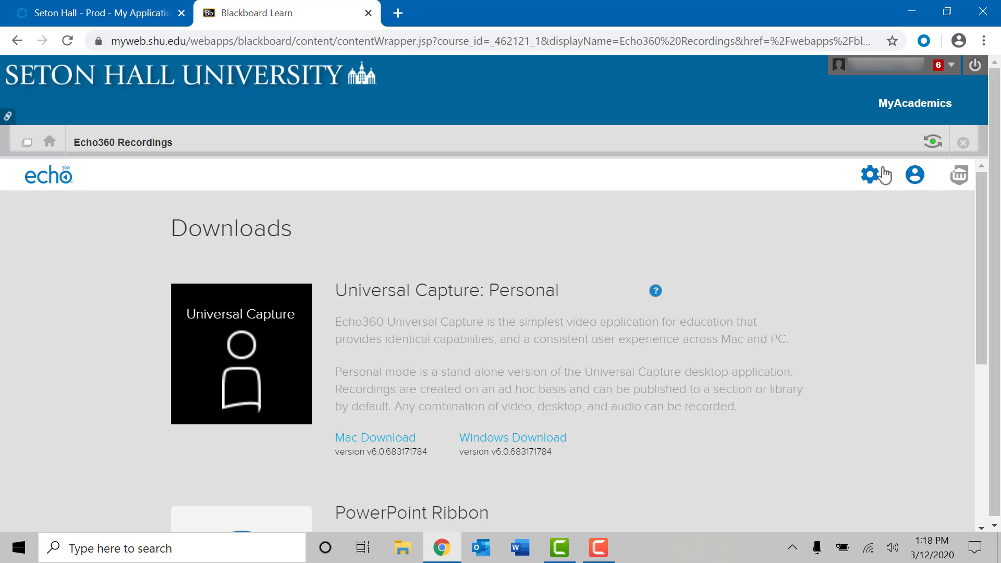
# Step: Minimize Chrome and select the Echo360 Universal Capture desktop shortcut
pyautogui.click(919, 20)
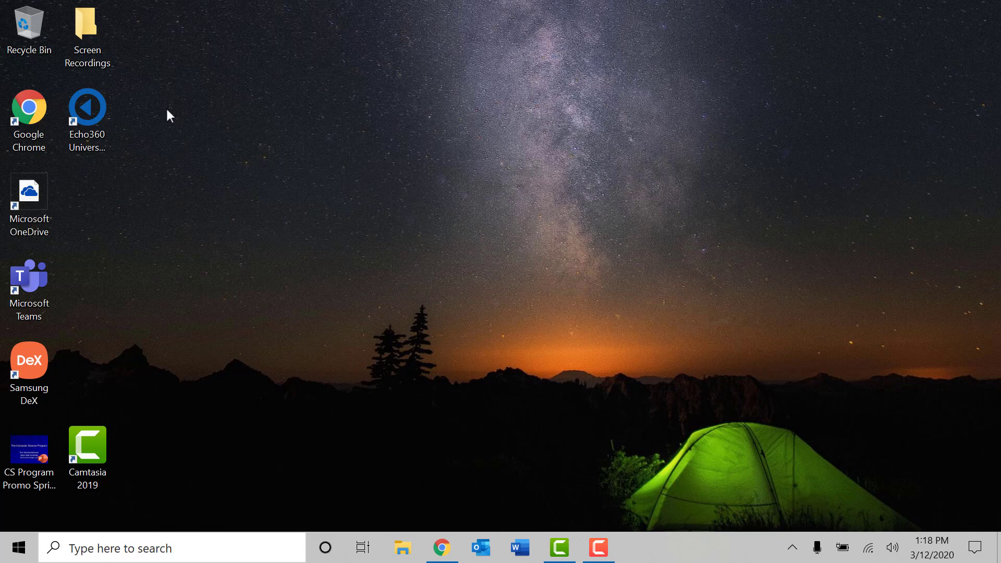
pyautogui.click(88, 112)
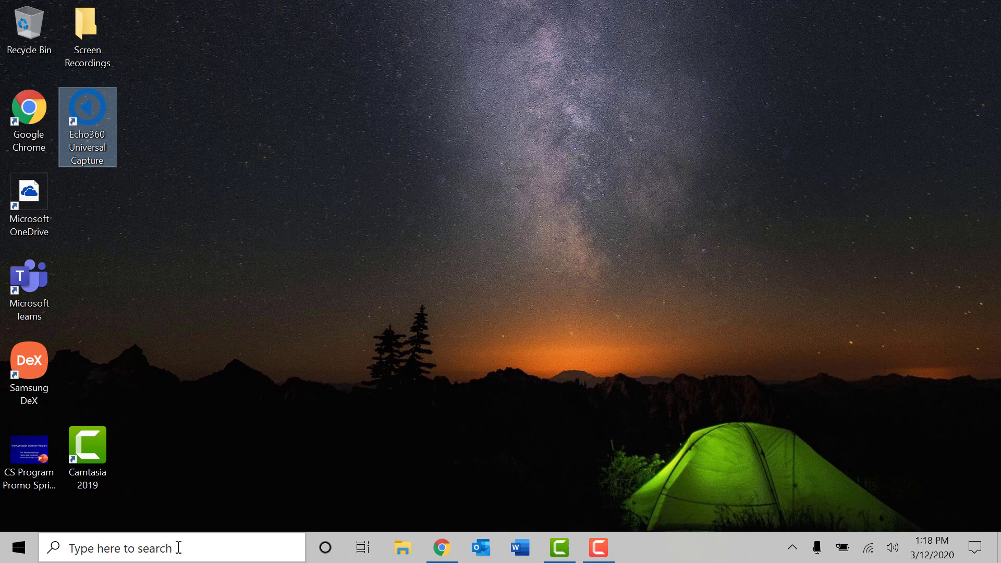
# Step: Search Windows for 'echo' and launch Echo360 Universal Capture from the results
pyautogui.click(178, 548)
pyautogui.write('echo')
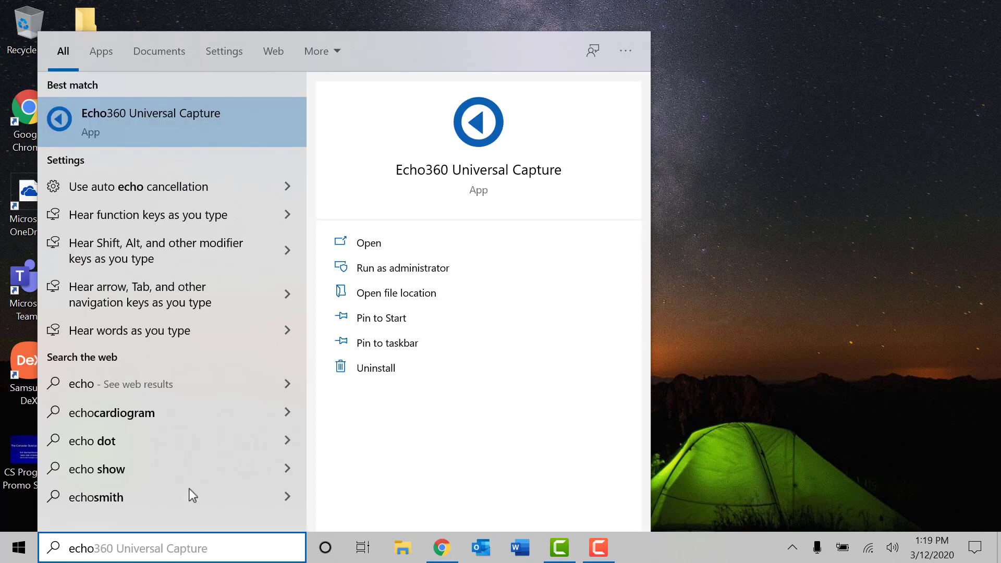
pyautogui.click(151, 119)
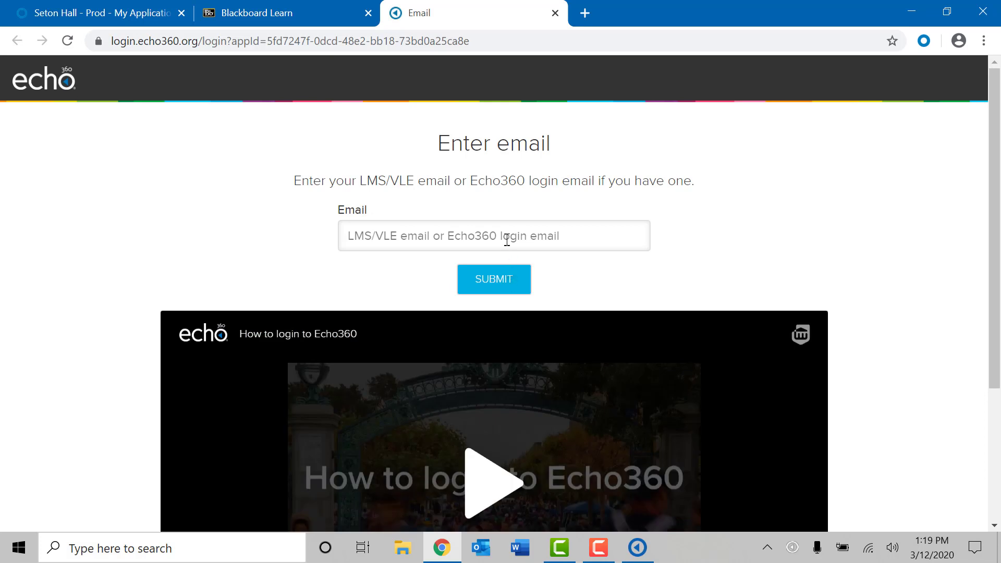
# Step: Enter the account email address in the Echo360 login and submit it
pyautogui.click(489, 236)
pyautogui.hotkey('ctrl', 'v')
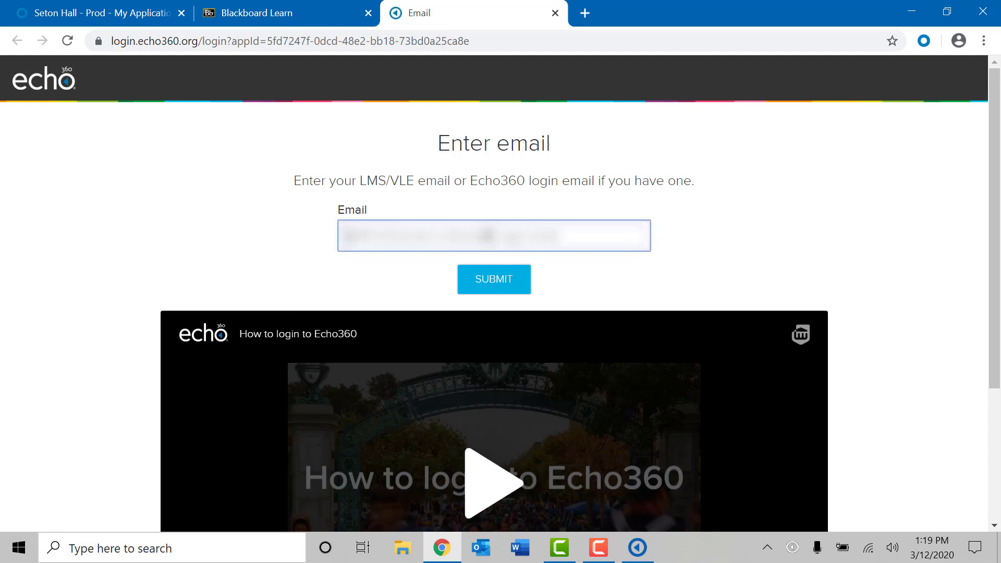
pyautogui.hotkey('ctrl', 'z')
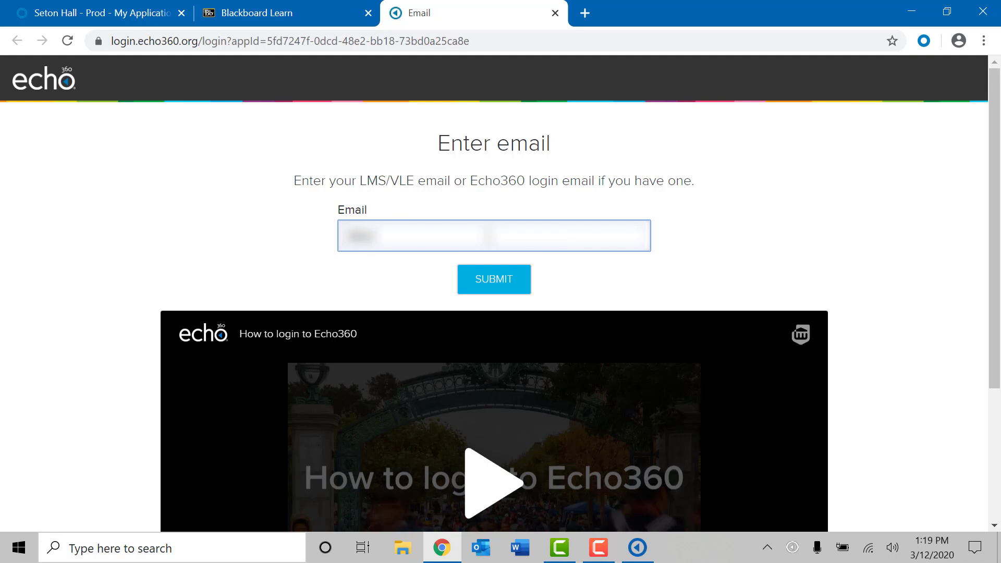
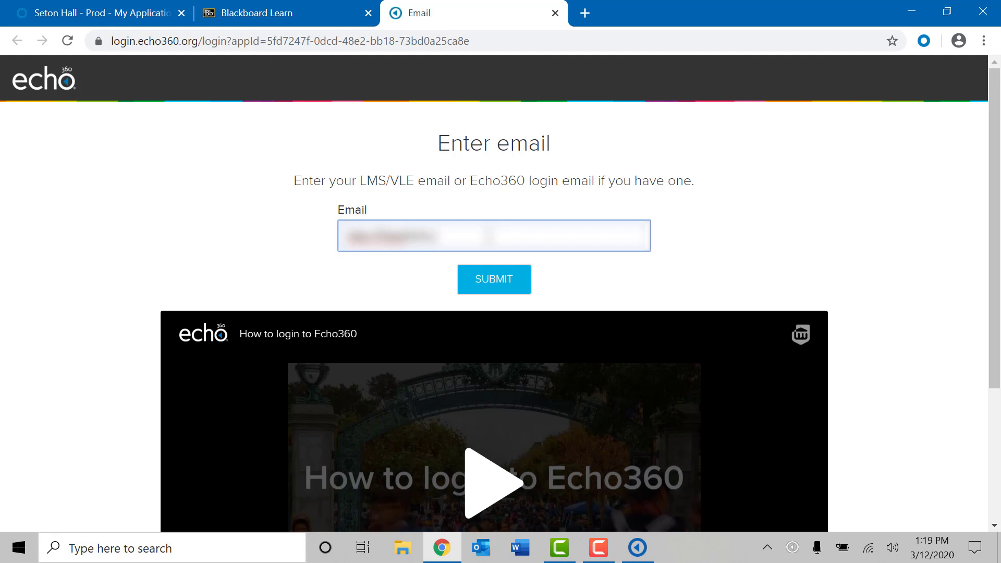
pyautogui.click(493, 282)
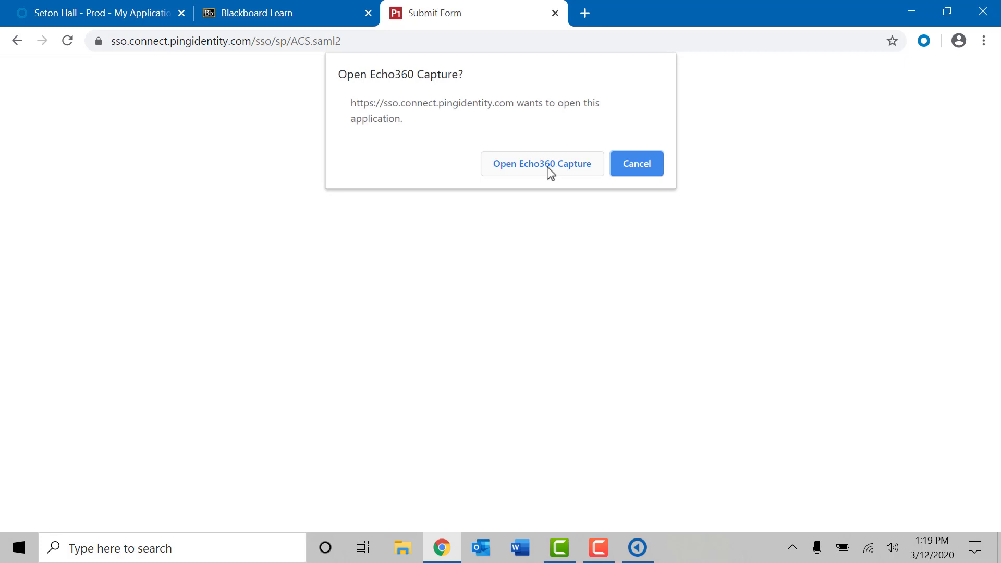
# Step: Allow Chrome to launch Echo360 Capture from the browser prompt
pyautogui.click(547, 167)
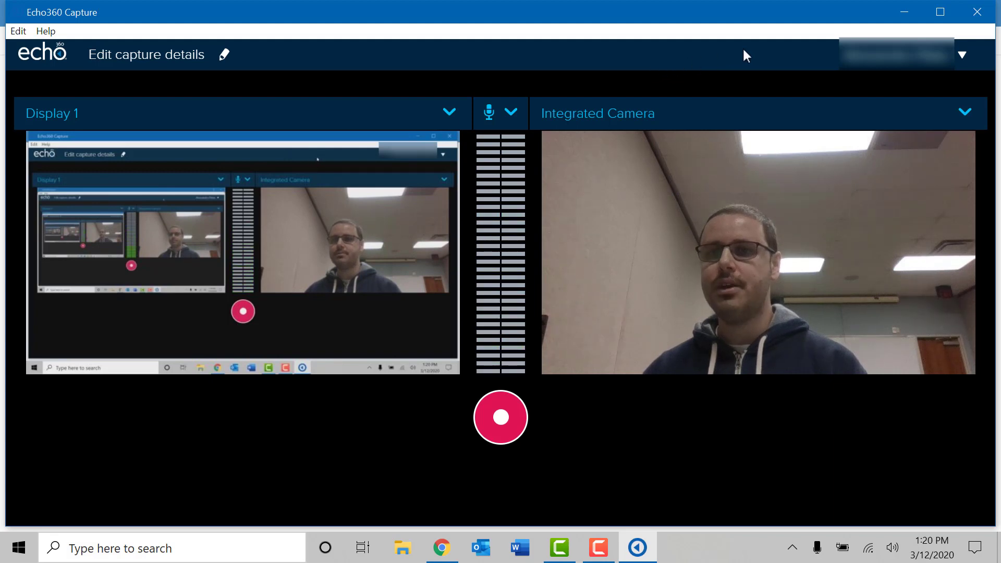
# Step: Maximize the capture window and review the microphone and camera source lists
pyautogui.click(940, 13)
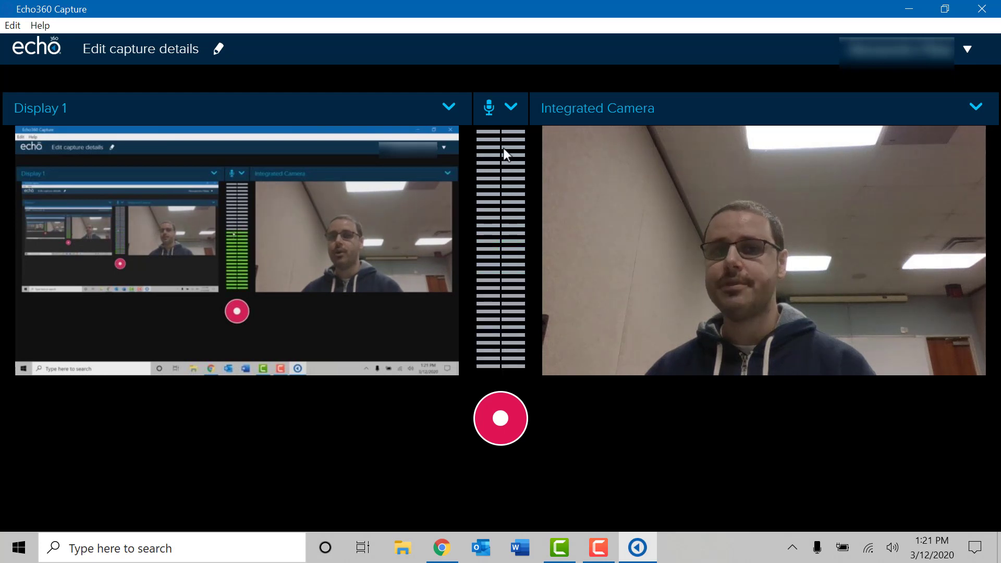
pyautogui.click(511, 108)
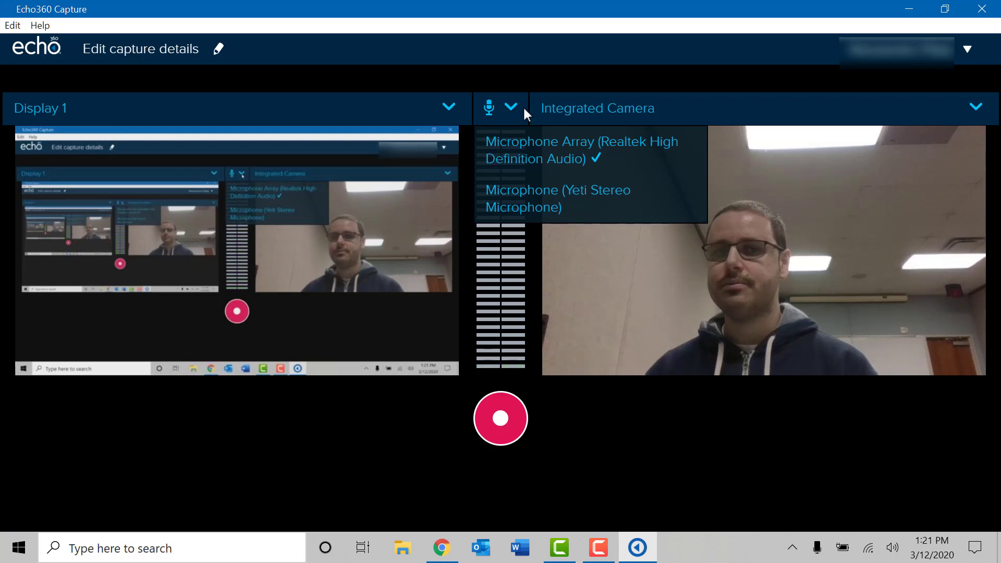
pyautogui.click(757, 108)
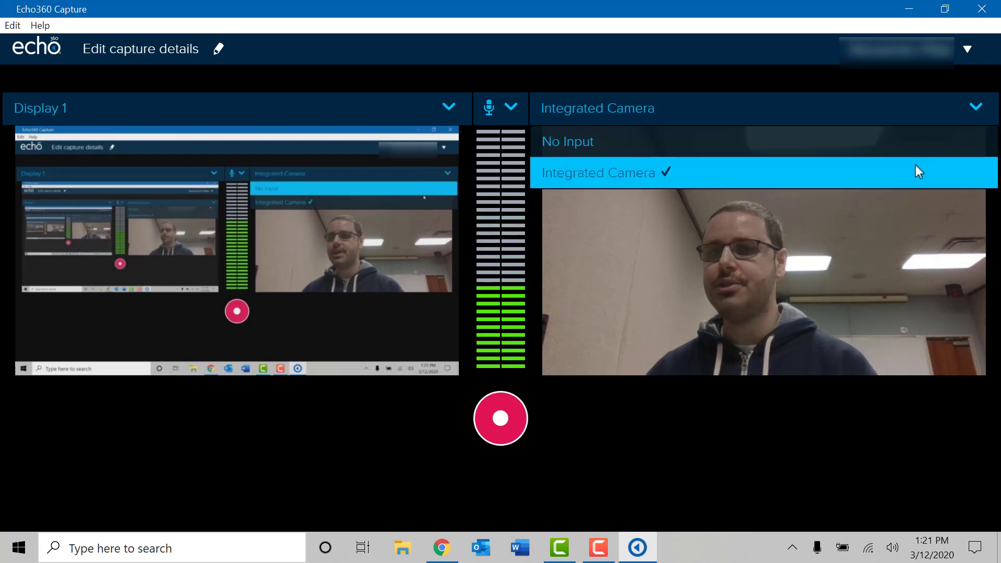
# Step: Set the camera source to No Input and keep Display 1 as the screen source
pyautogui.click(897, 140)
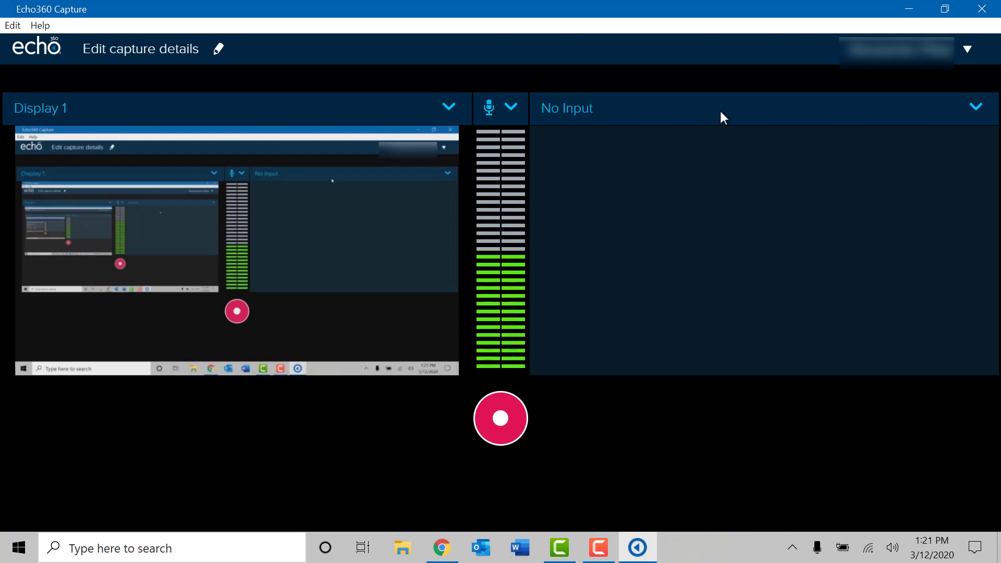
pyautogui.click(960, 106)
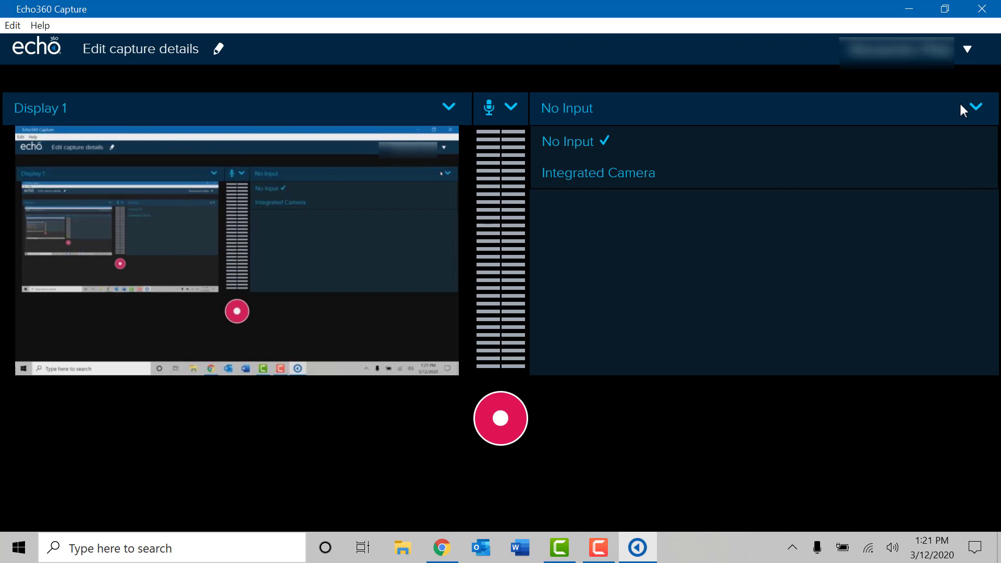
pyautogui.click(960, 102)
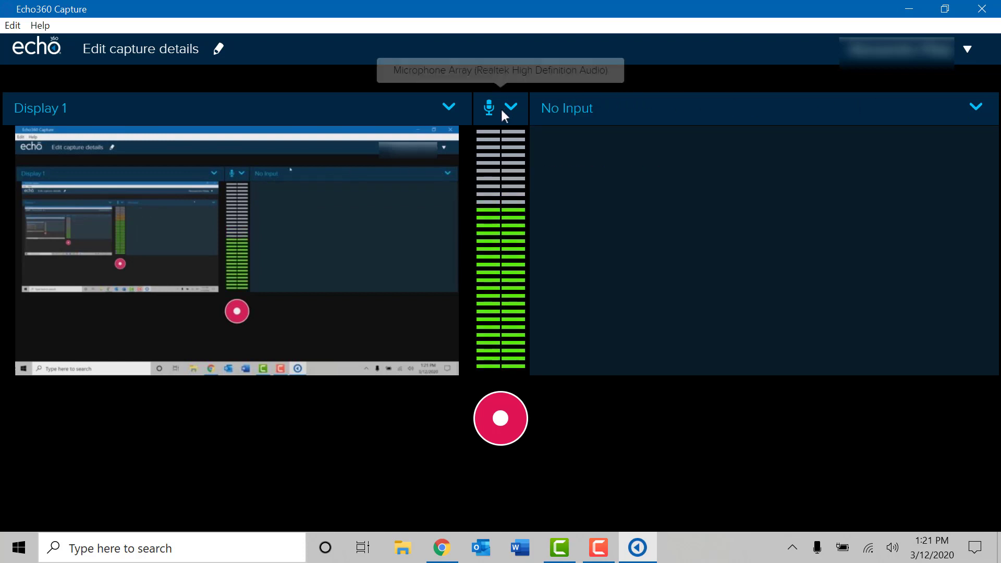
pyautogui.click(447, 111)
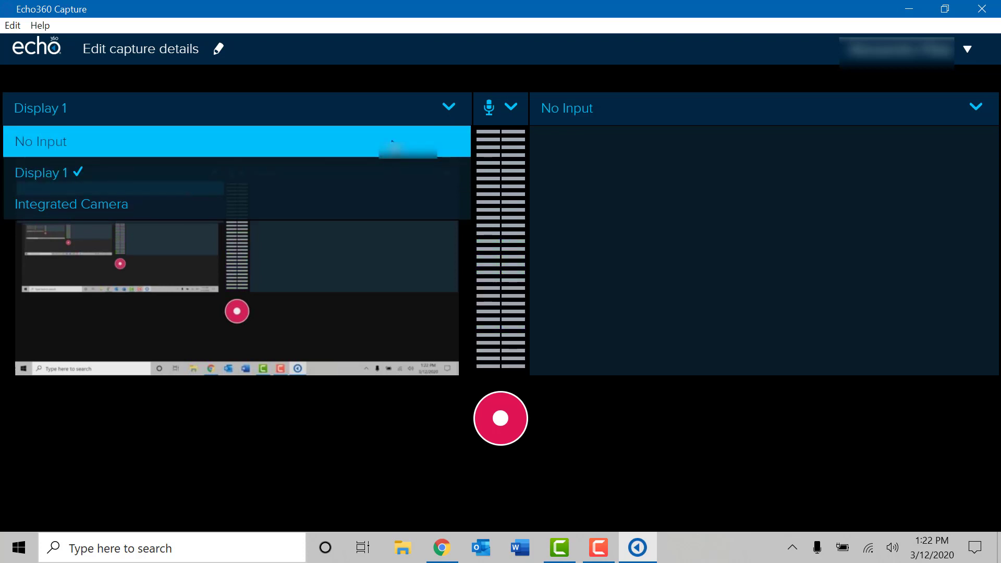
pyautogui.click(429, 105)
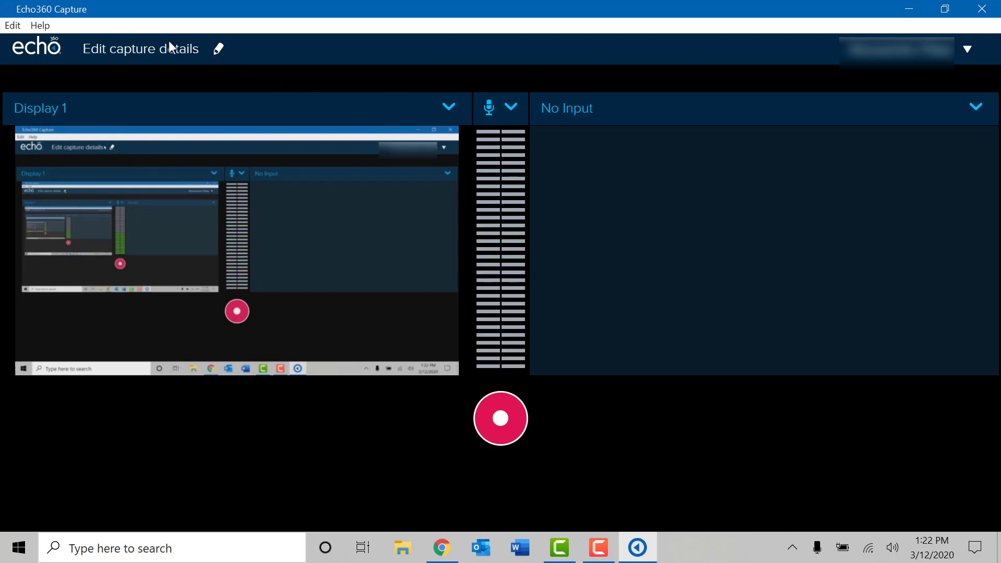
# Step: In Capture Details, enter title 'Recording #1 2020' and description 'Test Session 1'
pyautogui.click(217, 48)
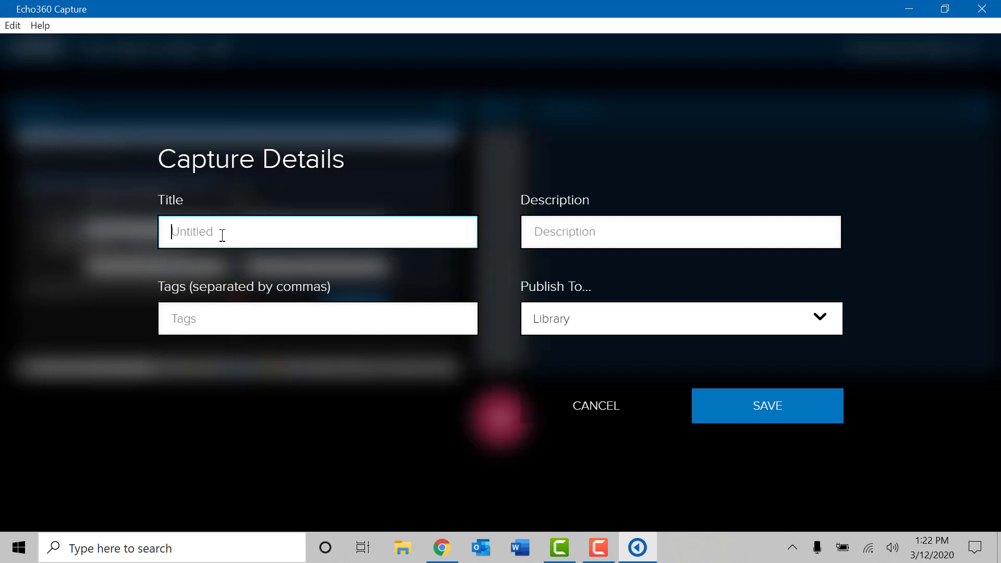
pyautogui.write('Recording #1 2020')
pyautogui.click(592, 233)
pyautogui.write('Tes')
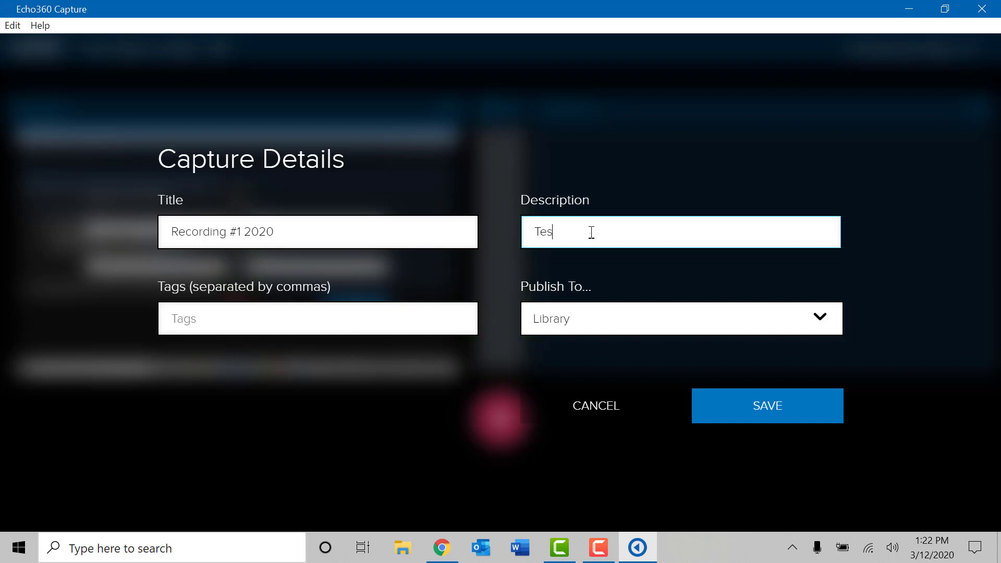
pyautogui.write('t Session 1')
pyautogui.click(330, 315)
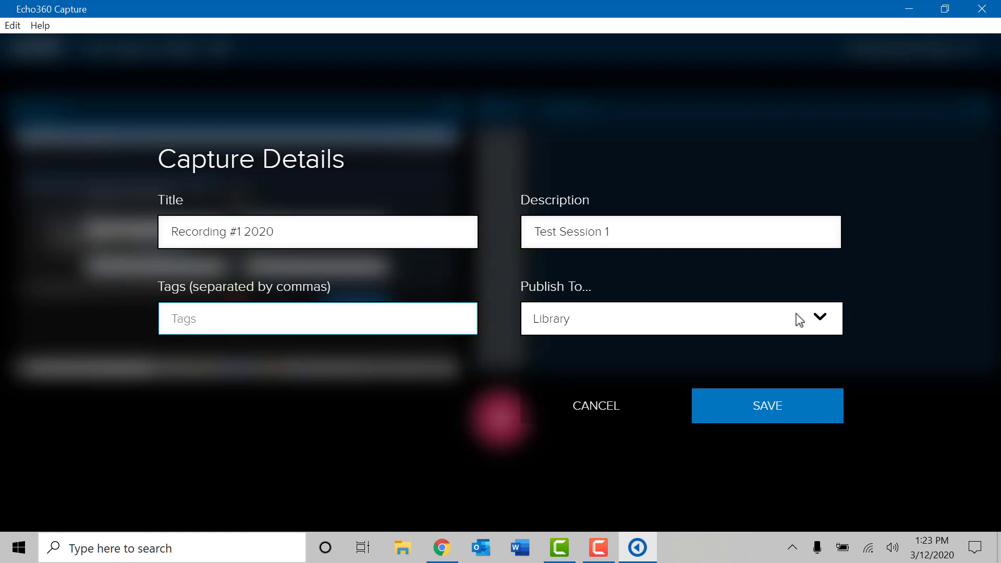
# Step: Change Publish To from Library to Test Course (Test-Alex_Test_Course) Long Term
pyautogui.click(821, 322)
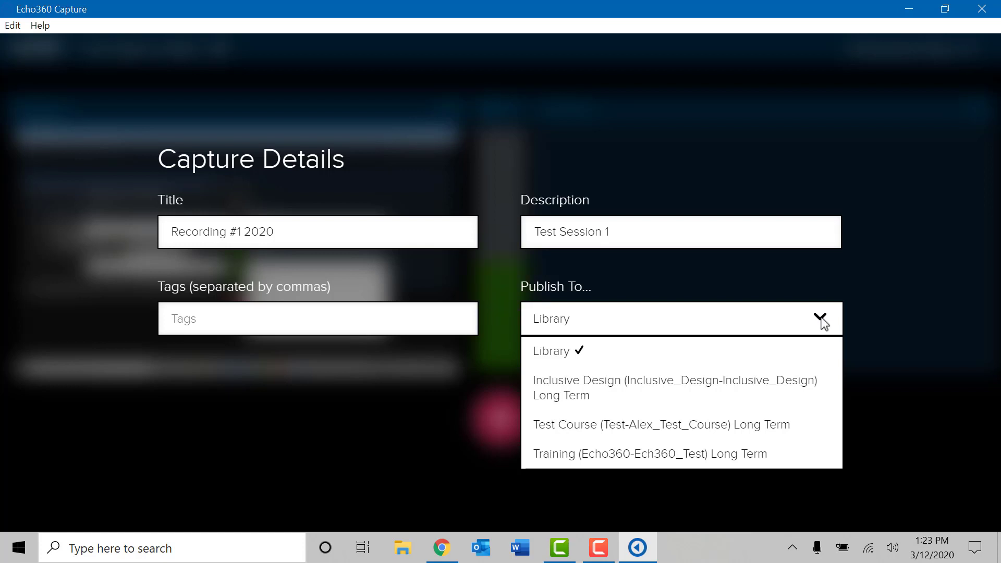
pyautogui.click(749, 427)
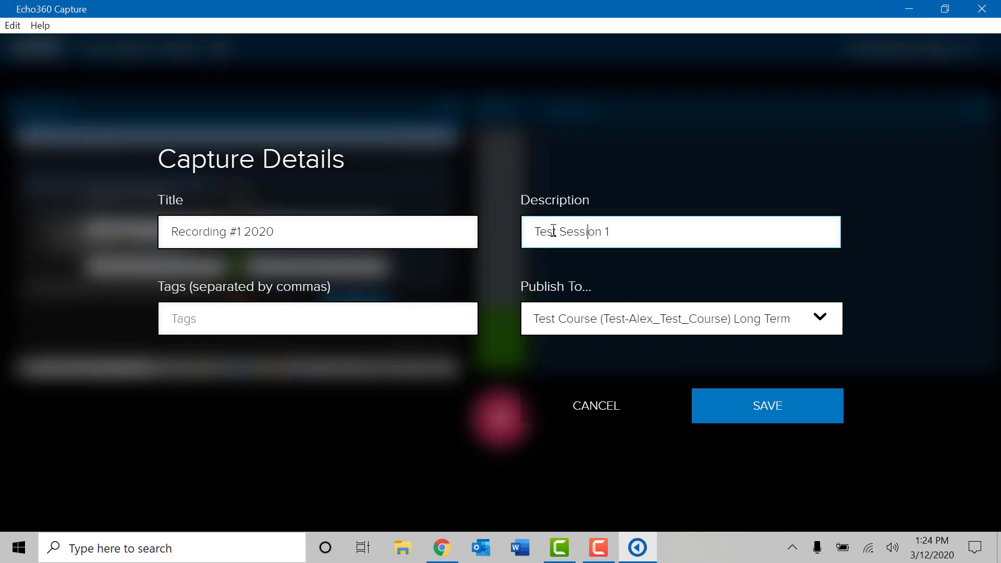
# Step: Save the 'Recording #1 2020' capture details and close the form
pyautogui.moveTo(282, 232); pyautogui.dragTo(251, 231)
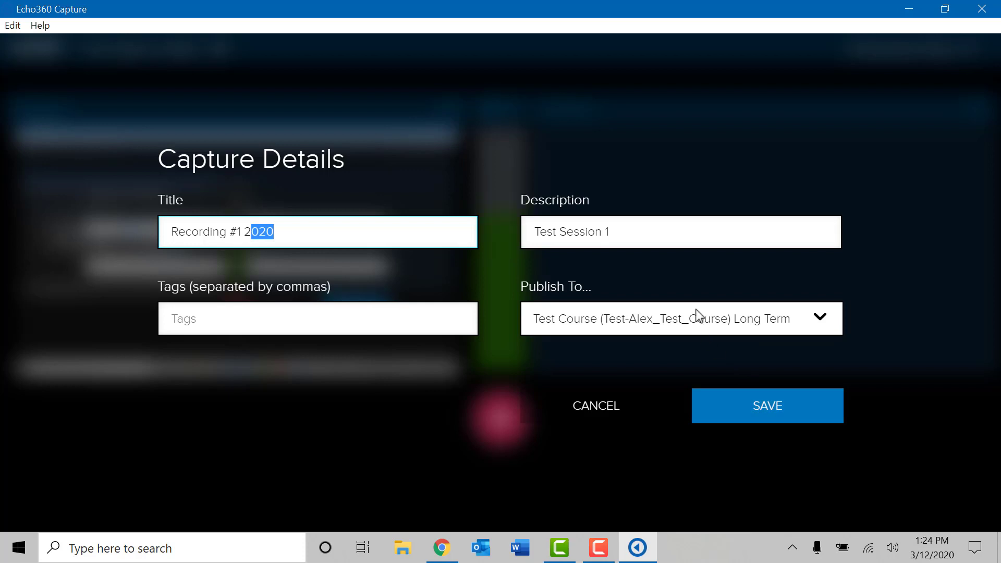
pyautogui.click(775, 415)
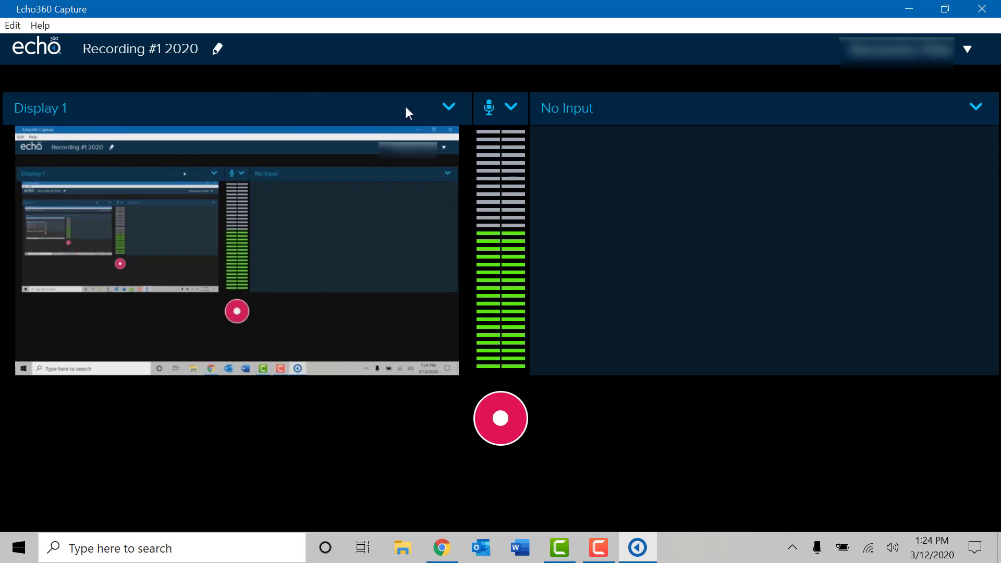
pyautogui.click(969, 108)
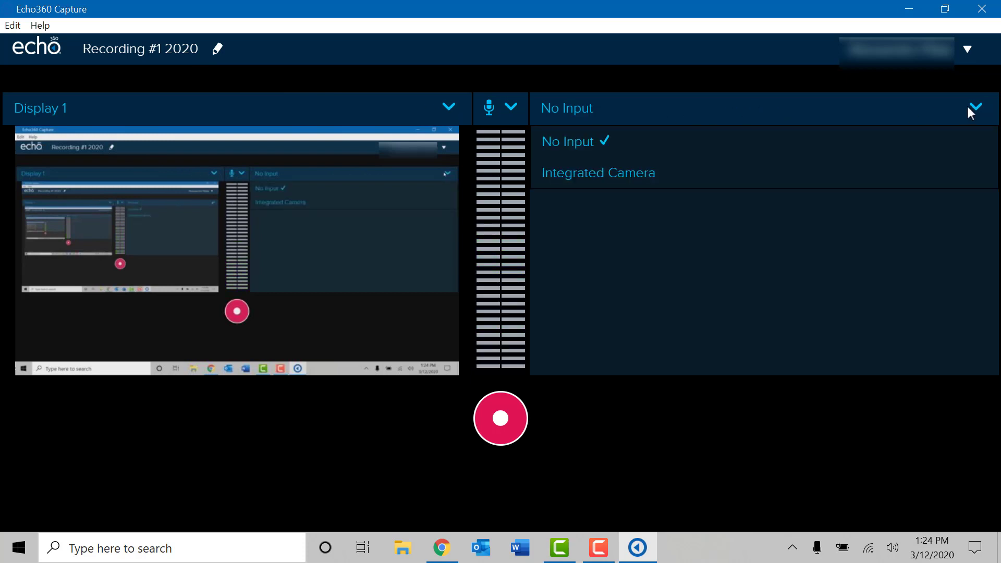
pyautogui.click(969, 107)
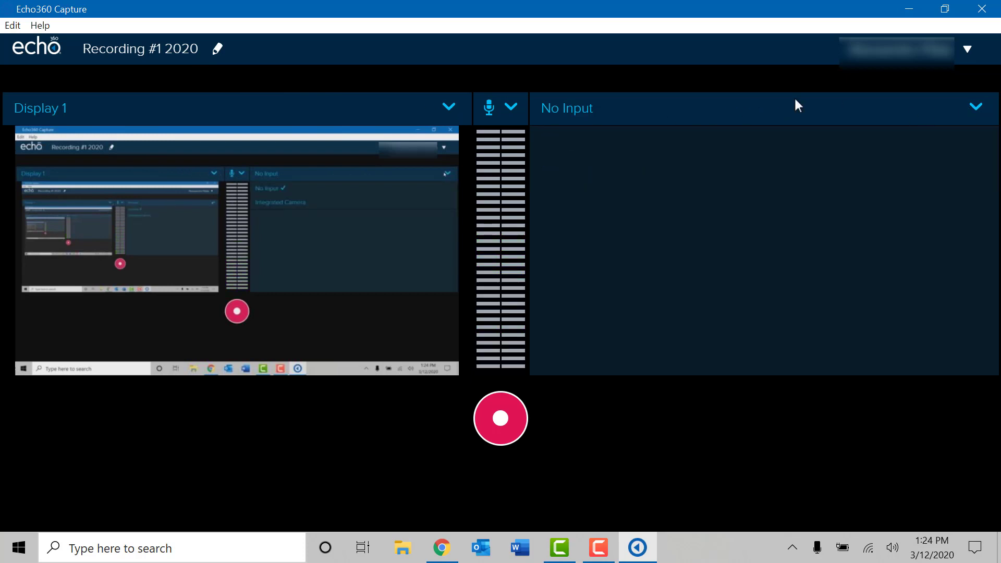
pyautogui.click(447, 107)
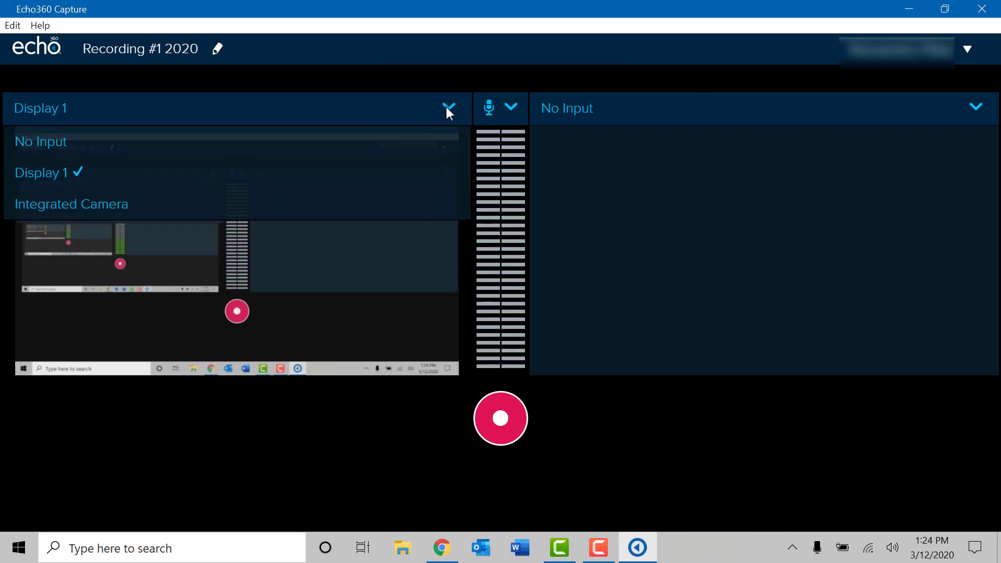
pyautogui.click(447, 108)
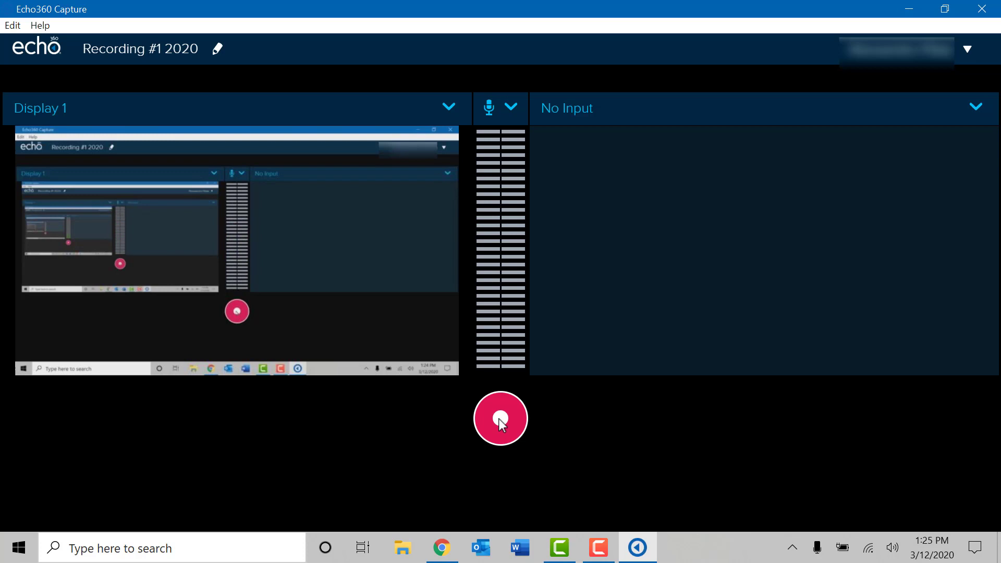
# Step: Start recording the Display 1 screen
pyautogui.click(498, 418)
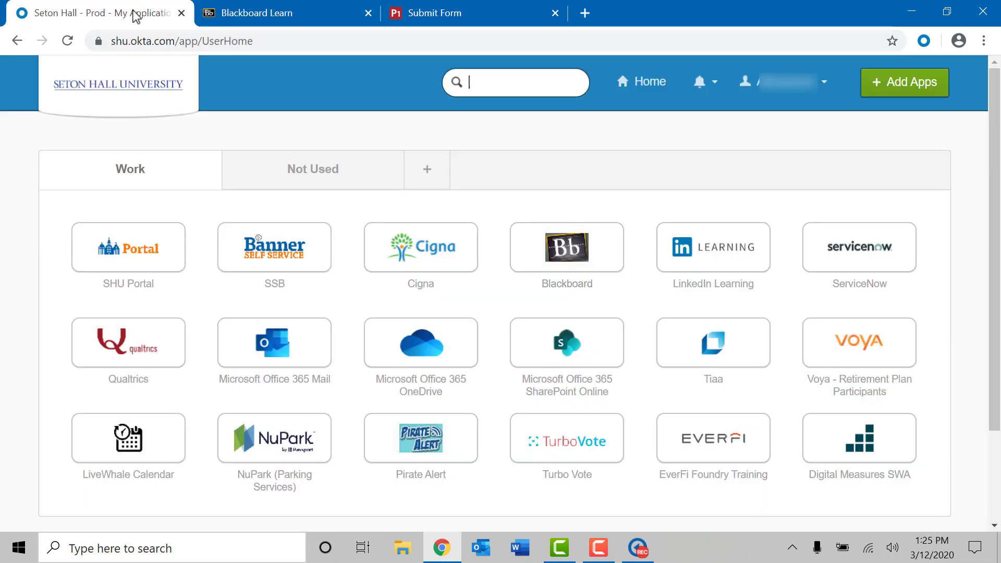
# Step: Switch to the Seton Hall - Prod apps dashboard, then briefly open and close Word
pyautogui.click(162, 13)
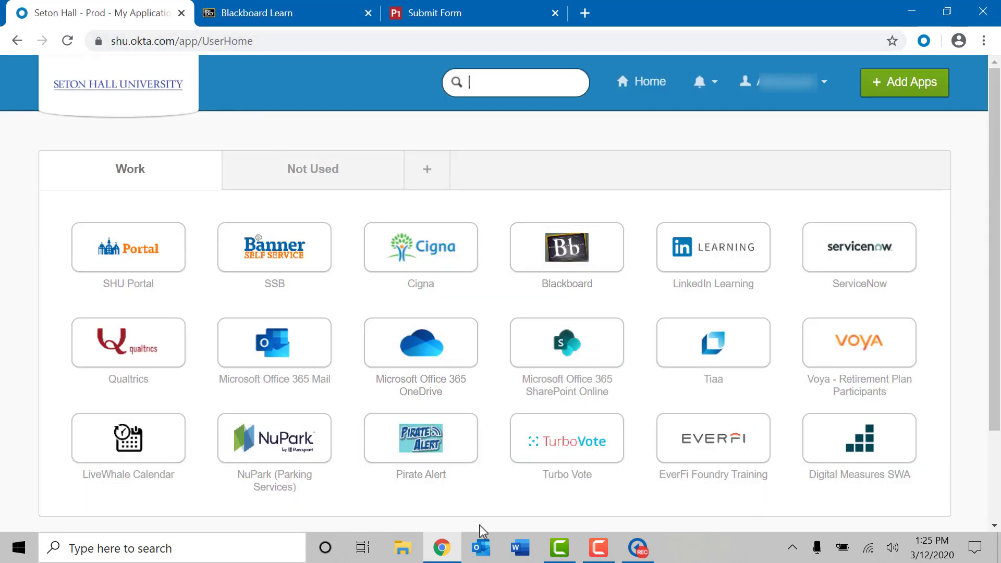
pyautogui.click(523, 554)
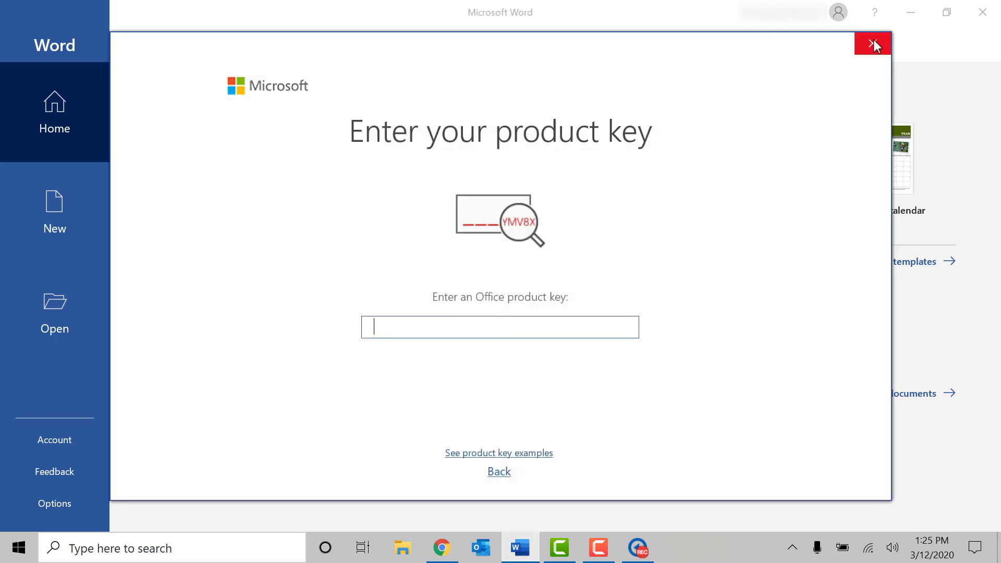
pyautogui.click(874, 44)
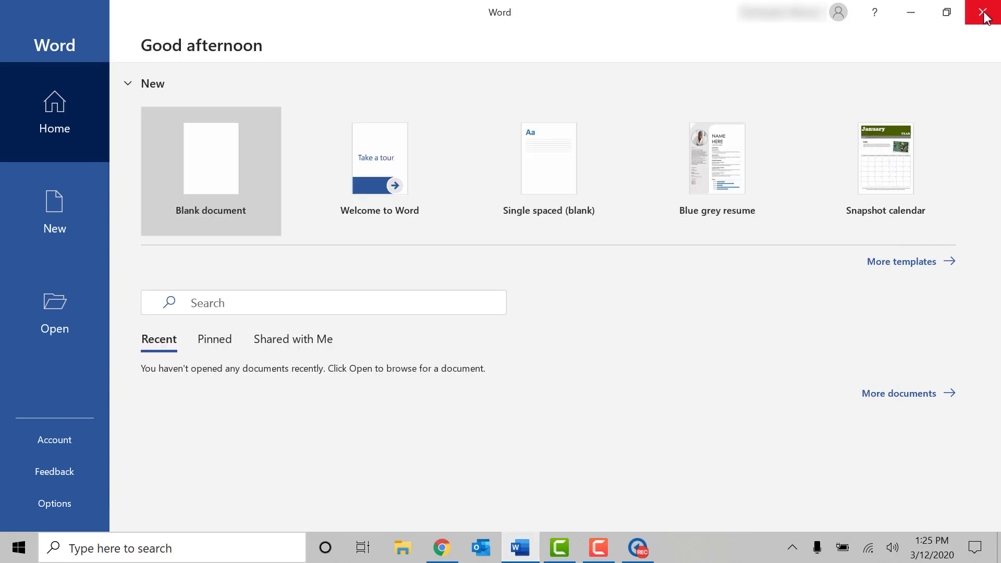
pyautogui.click(984, 14)
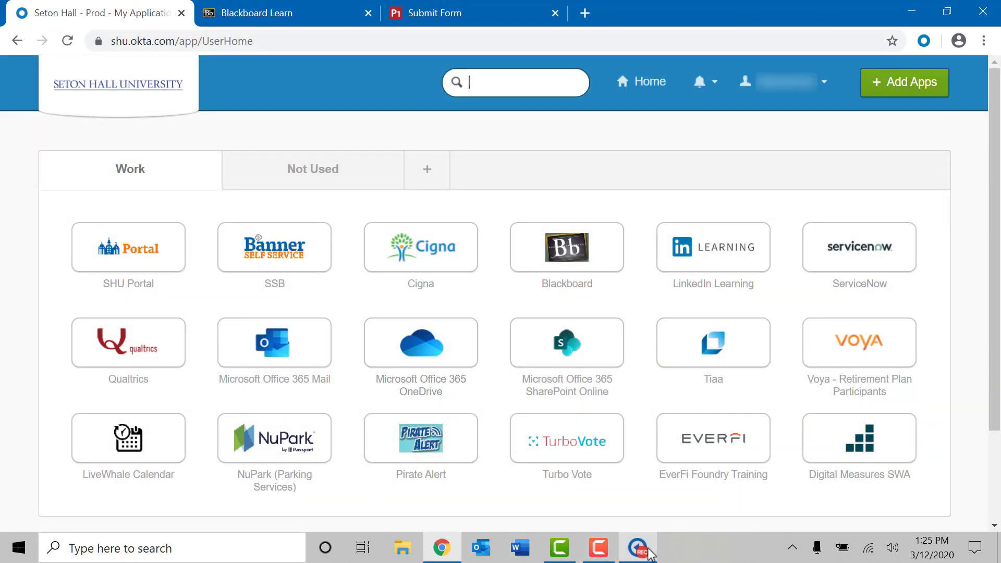
# Step: Minimize Chrome to reveal the Windows desktop
pyautogui.click(912, 10)
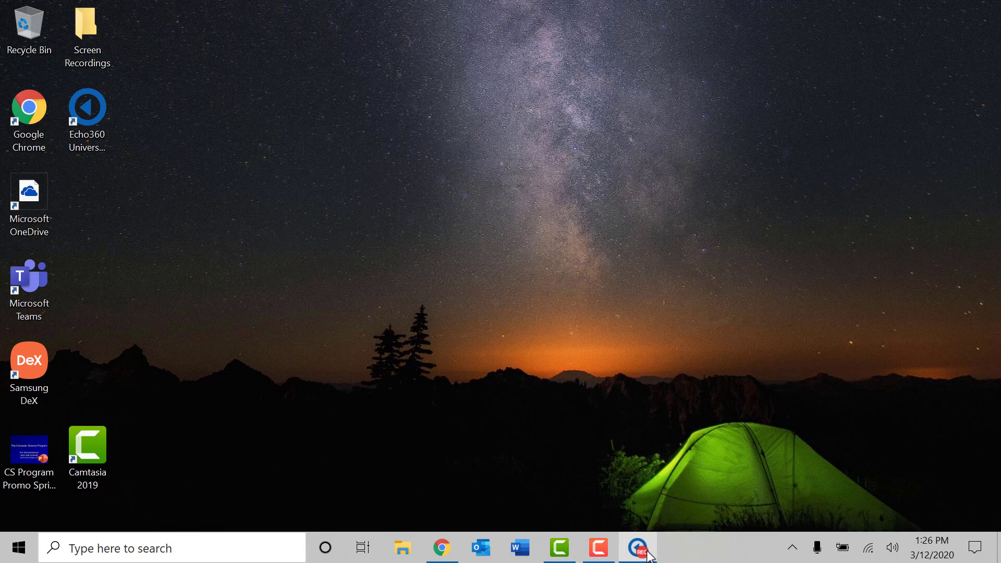
# Step: Bring Echo360 Capture forward and stop the recording so it uploads
pyautogui.moveTo(650, 556)
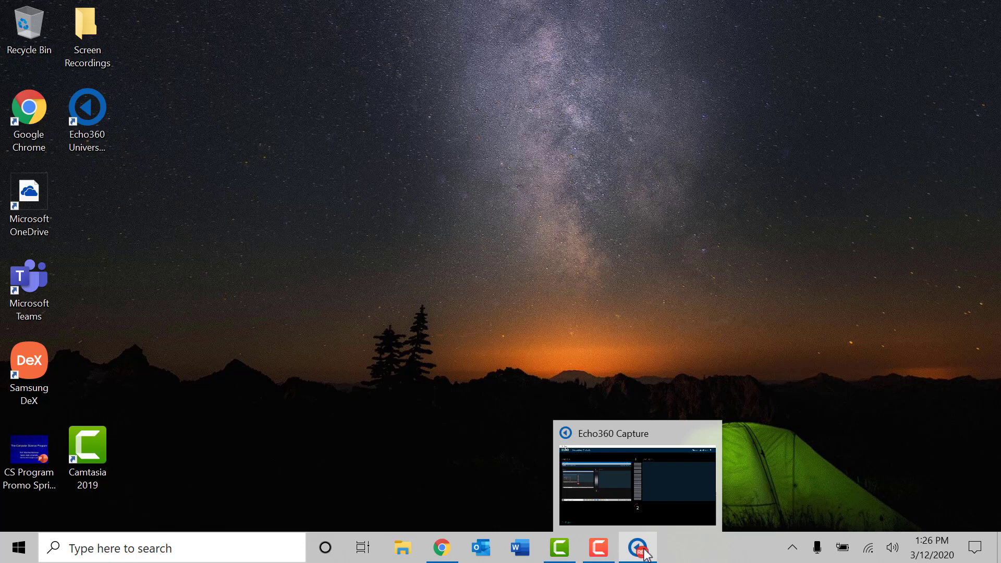
pyautogui.click(647, 556)
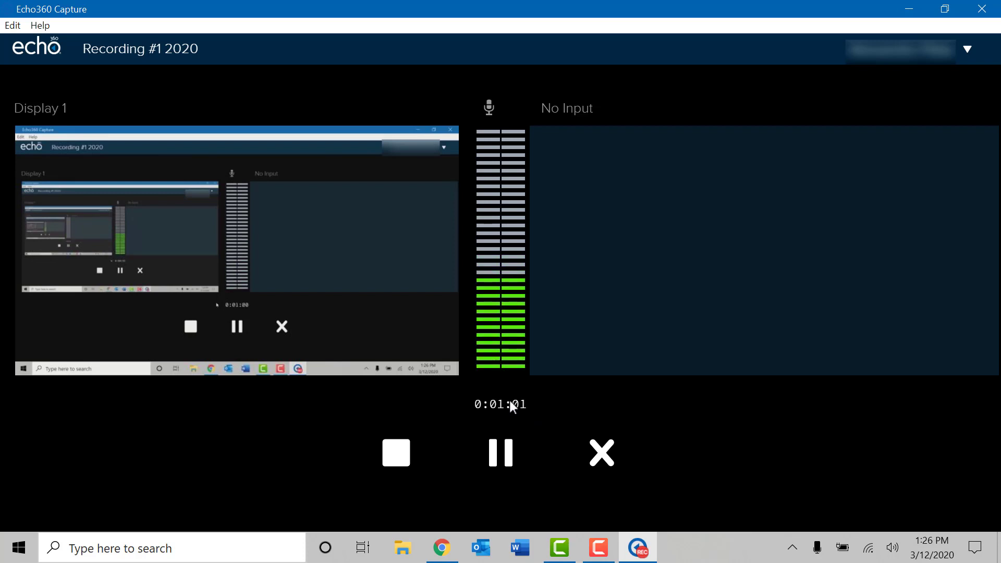
pyautogui.click(397, 454)
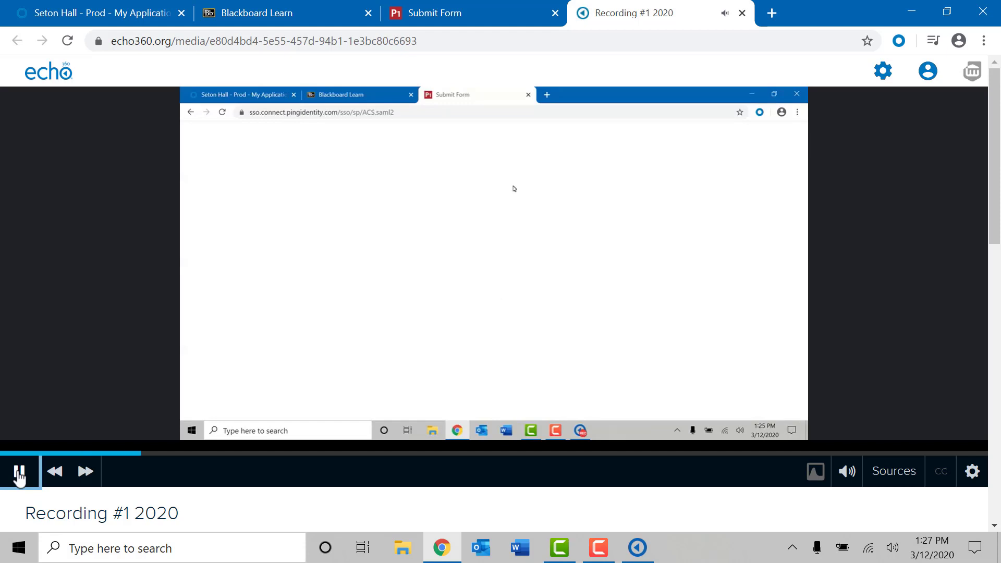
# Step: Pause Recording #1 2020's playback and scroll down to its description and share settings
pyautogui.click(20, 473)
pyautogui.scroll(-2, 939, 255)
pyautogui.scroll(-2, 939, 256)
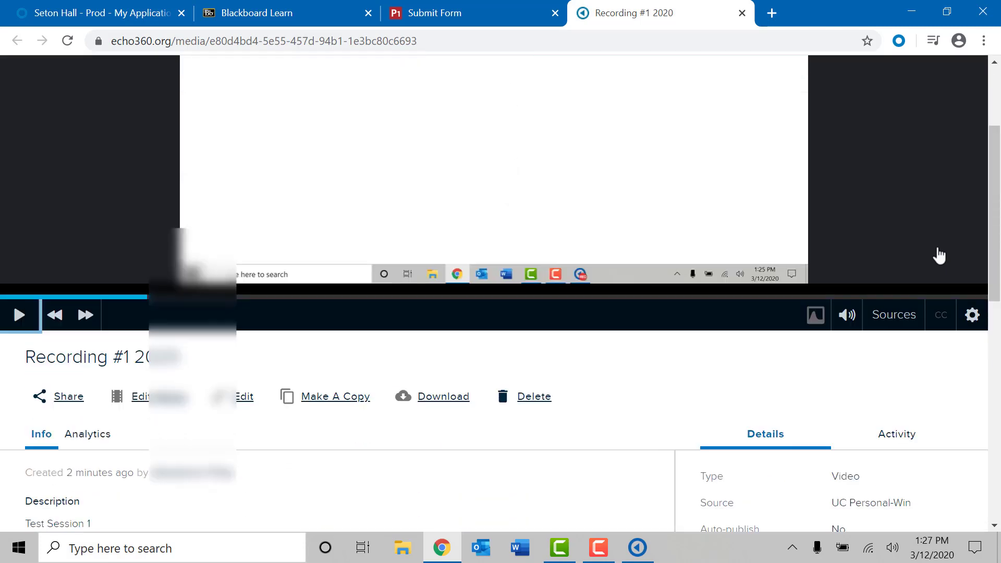
pyautogui.scroll(-3, 939, 252)
pyautogui.scroll(-1, 940, 253)
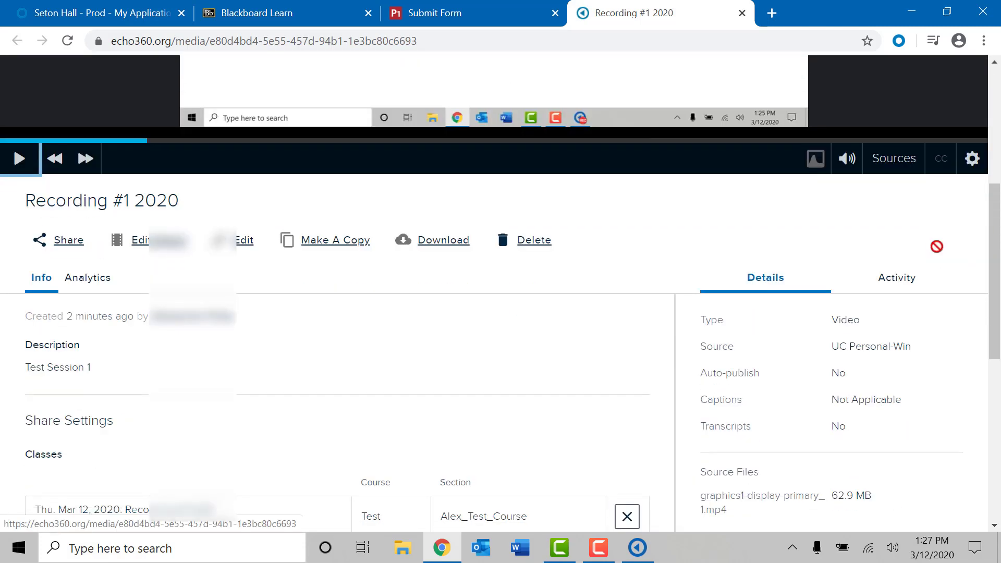
pyautogui.scroll(-2, 941, 253)
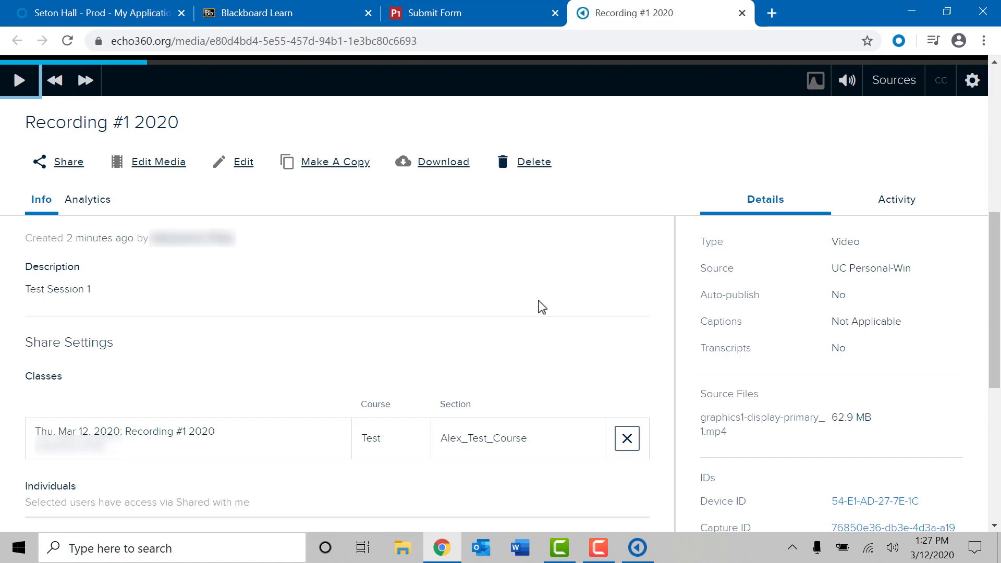
# Step: Review the Details: shared to Test course, section Alex_Test_Course, 62.9 MB video
pyautogui.scroll(2, 568, 295)
pyautogui.scroll(-3, 570, 296)
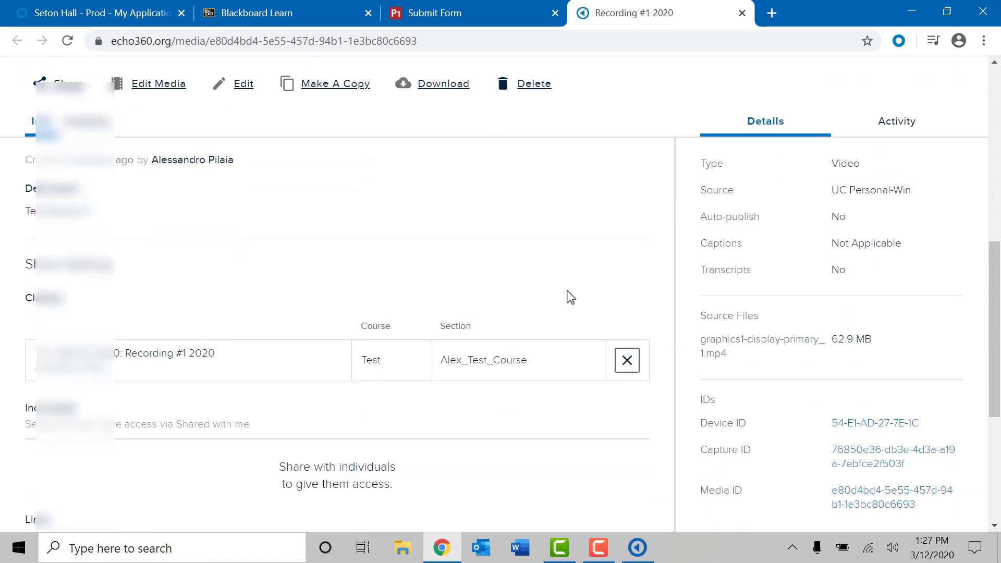
pyautogui.scroll(-1, 570, 297)
pyautogui.scroll(-1, 571, 297)
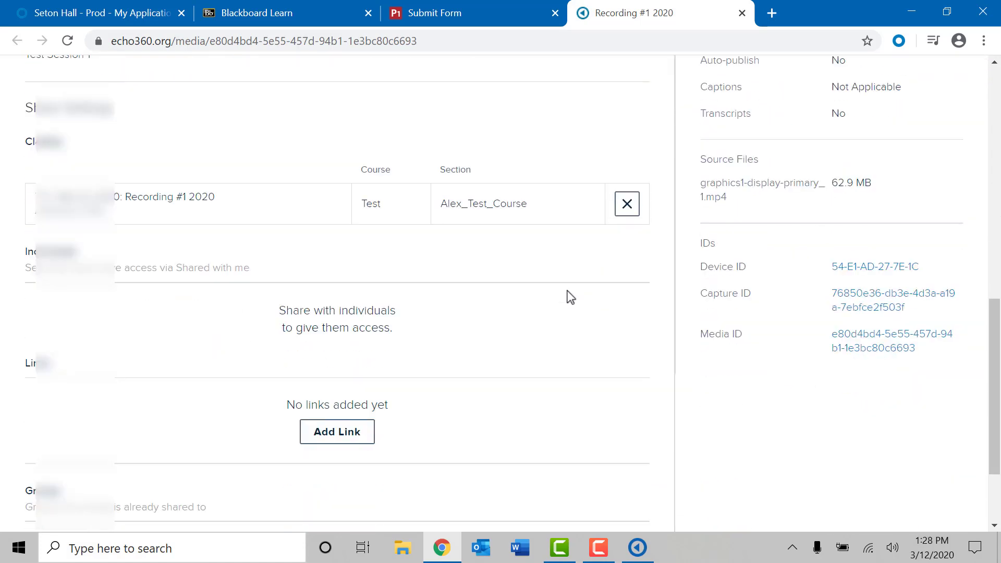
pyautogui.scroll(-2, 571, 296)
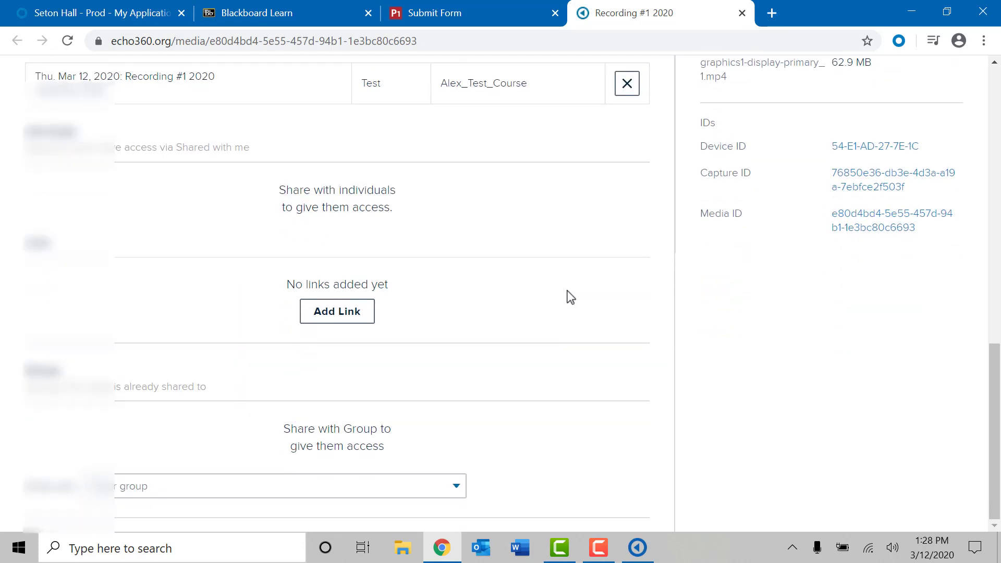
pyautogui.scroll(3, 571, 297)
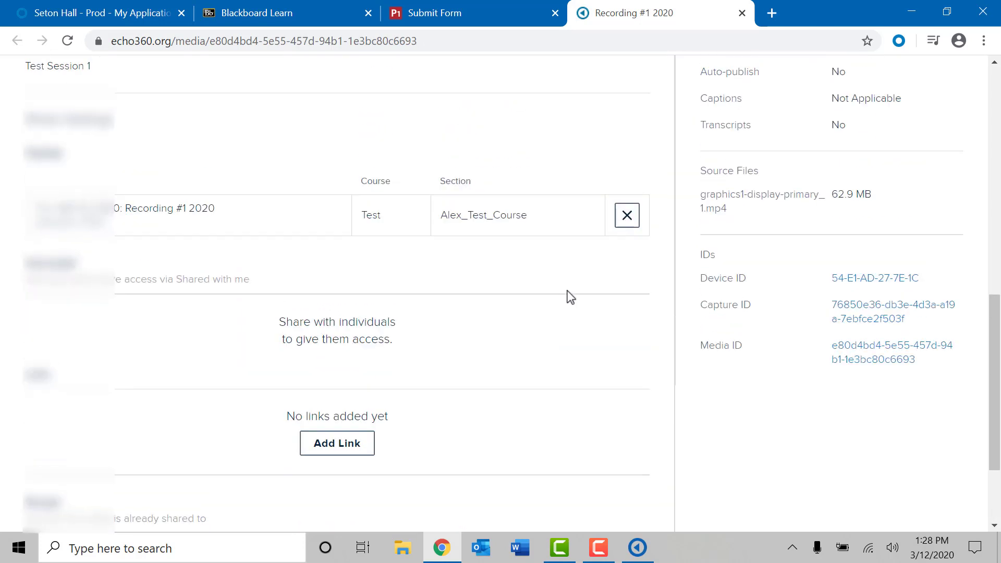
pyautogui.scroll(4, 570, 296)
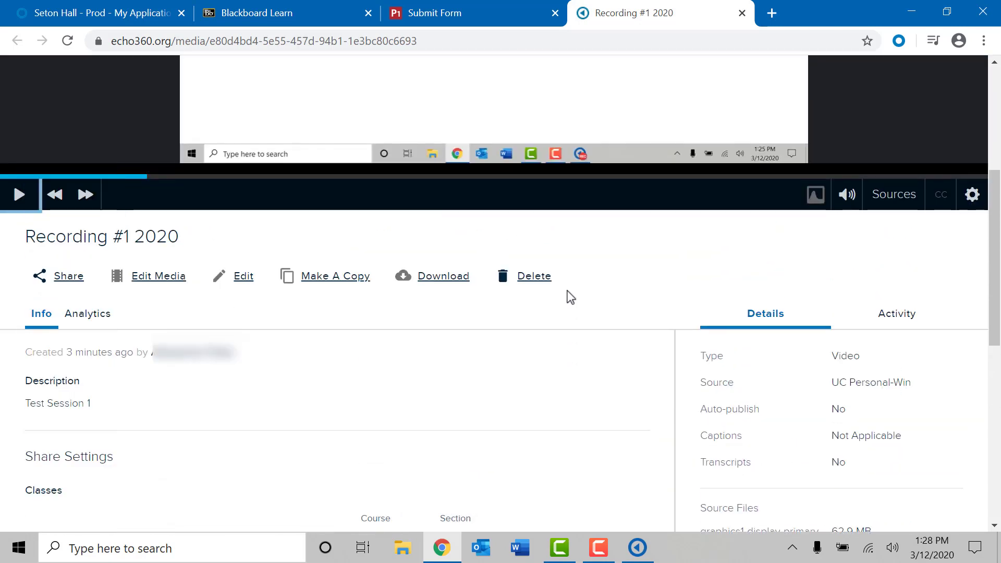
# Step: In Blackboard Learn, go from the course home to the Echo 360 page listing Recording #1 2020
pyautogui.click(301, 16)
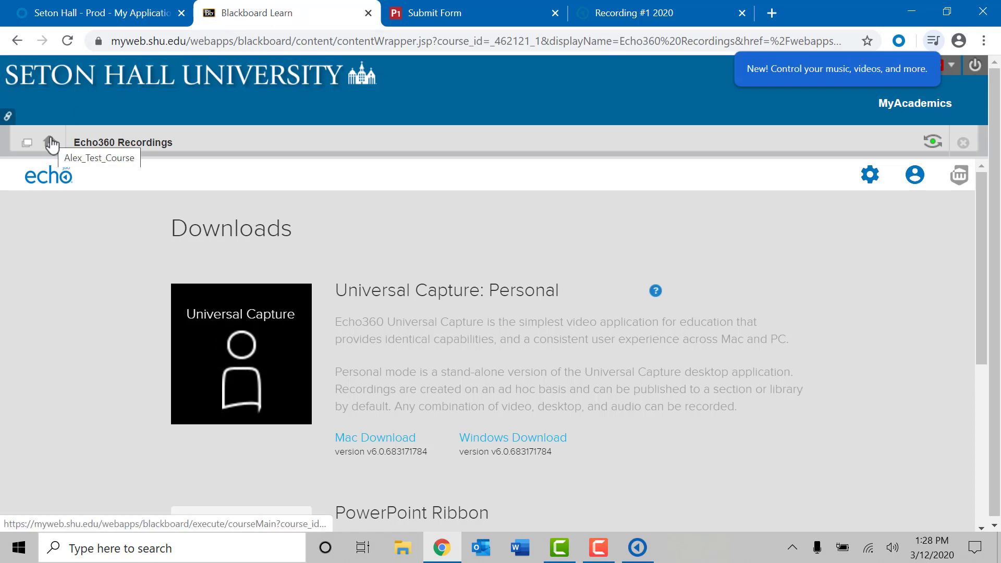
pyautogui.click(50, 142)
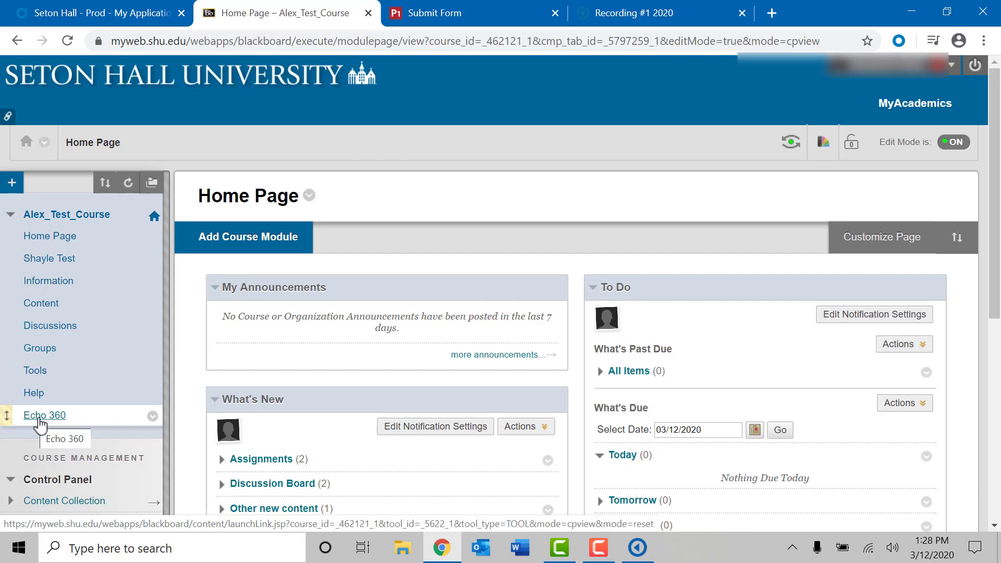
pyautogui.click(39, 421)
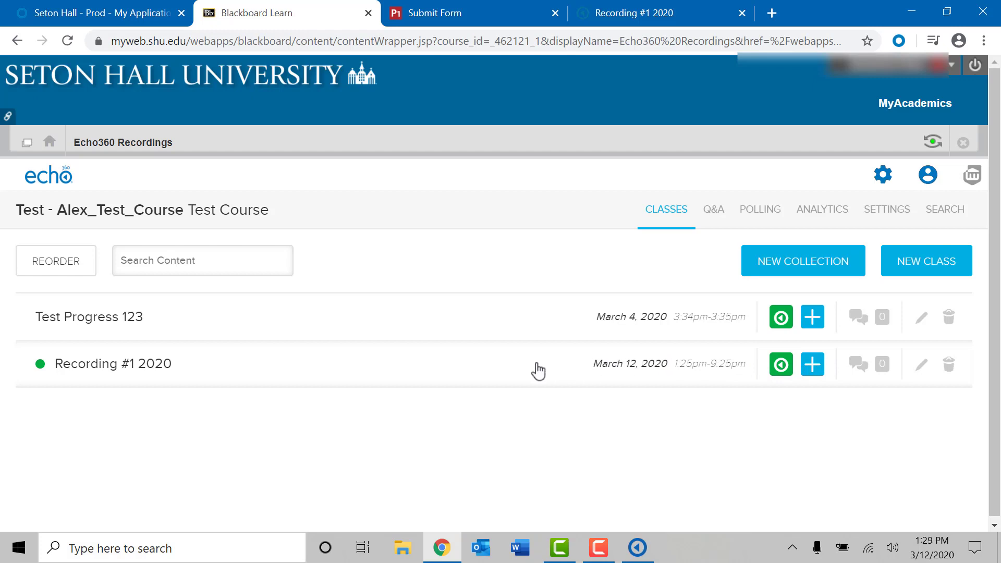
# Step: Open Recording #1 2020 in the embedded Echo360 player, play a portion, then pause it
pyautogui.click(104, 368)
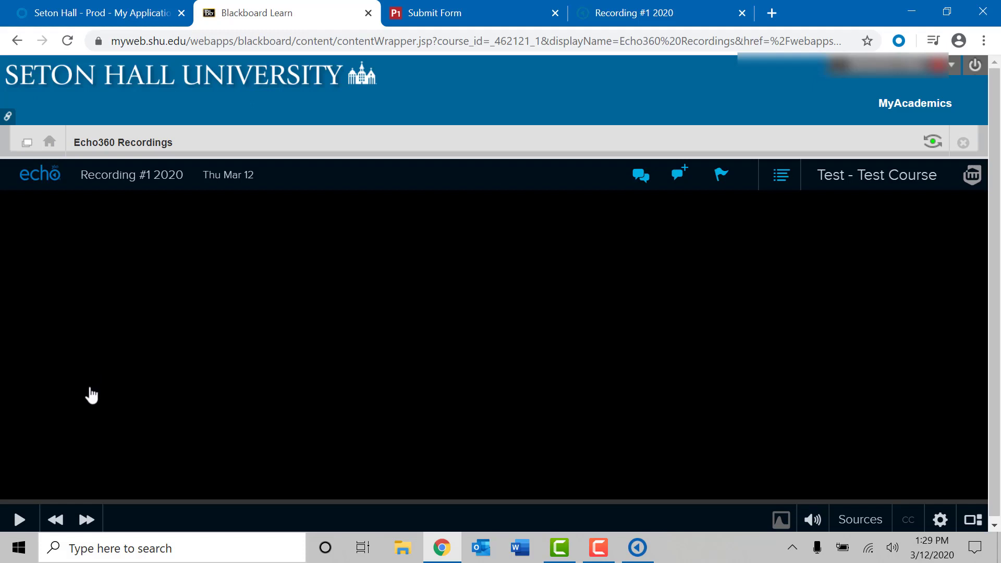
pyautogui.click(20, 528)
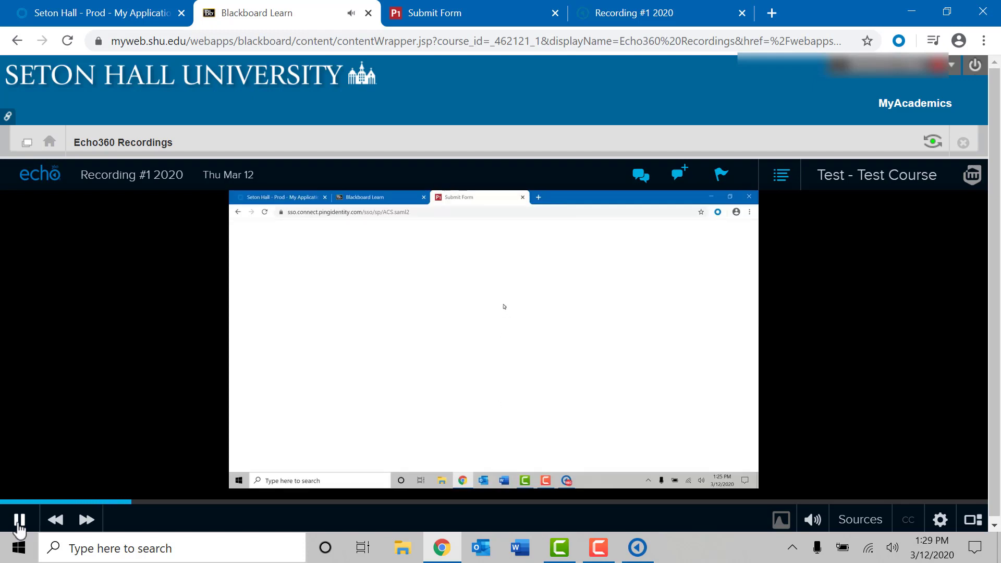
pyautogui.click(19, 521)
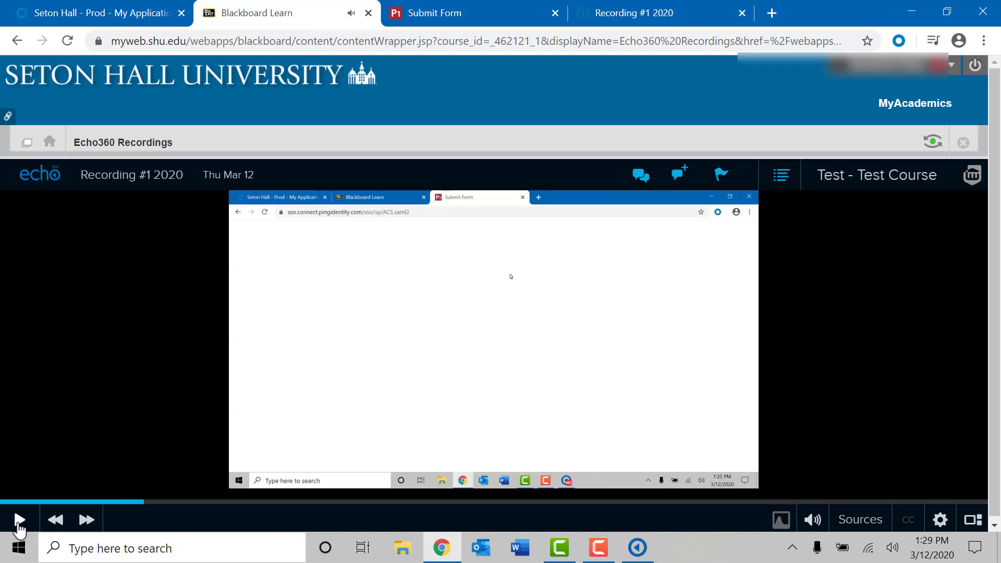